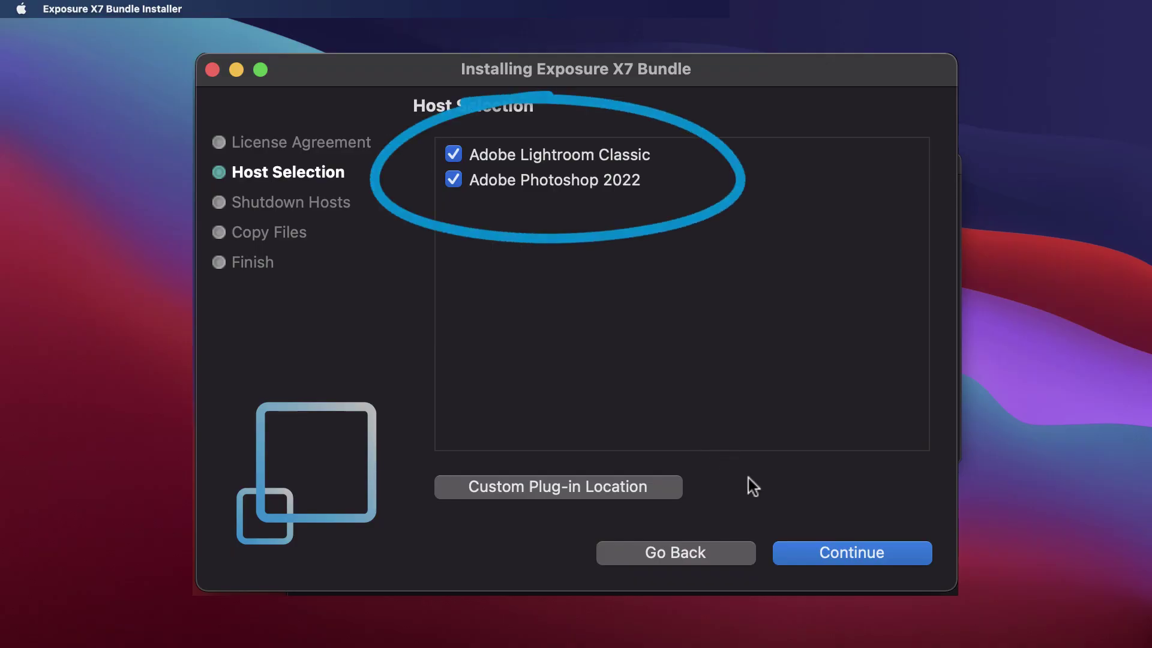
Start copying the Exposure X7 bundle files for Lightroom Classic and Photoshop 2022.
left_click(819, 553)
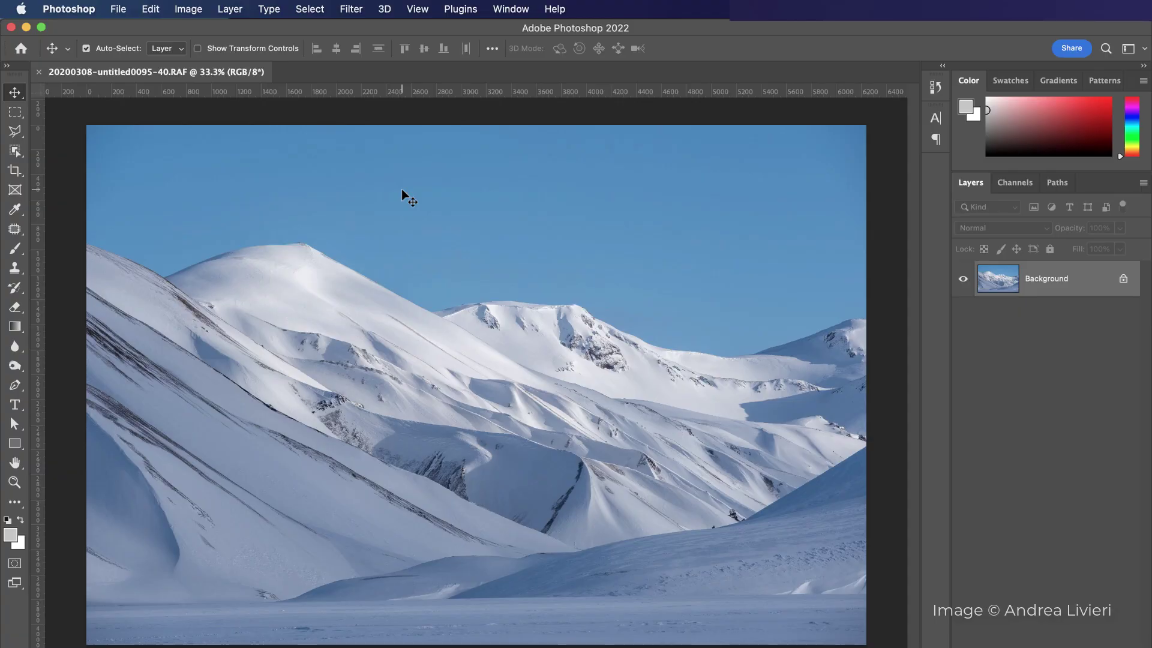
Show the Exposure Software plug-ins listed under Photoshop's Filter menu.
left_click(351, 10)
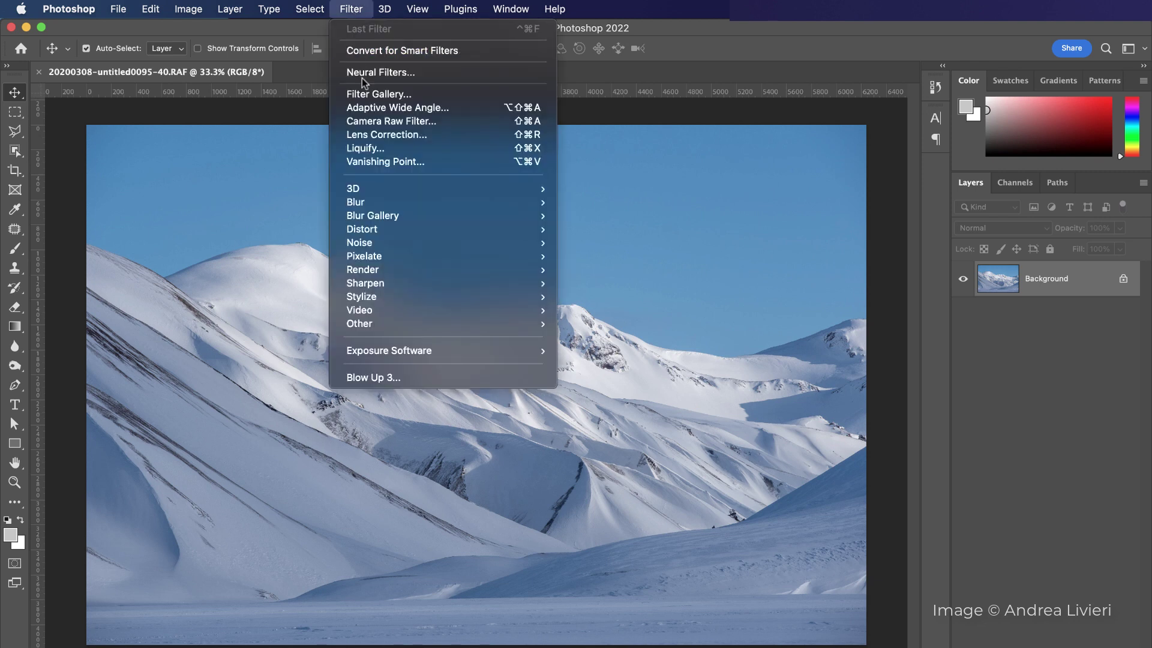
mouse_move(471, 353)
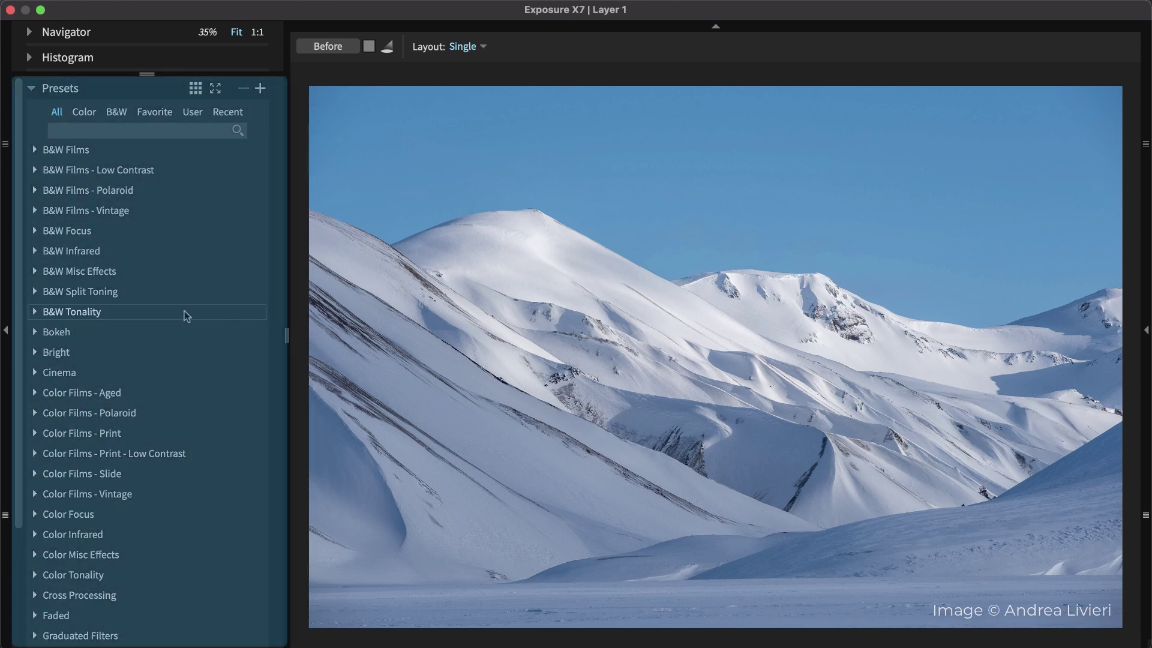
Preview Faded presets High Contrast Golden Highlights, Sharp Cool Highlights, Soft Blue and Green Glow, then apply Soft Yellow Glow.
scroll(186, 316, "down", 5)
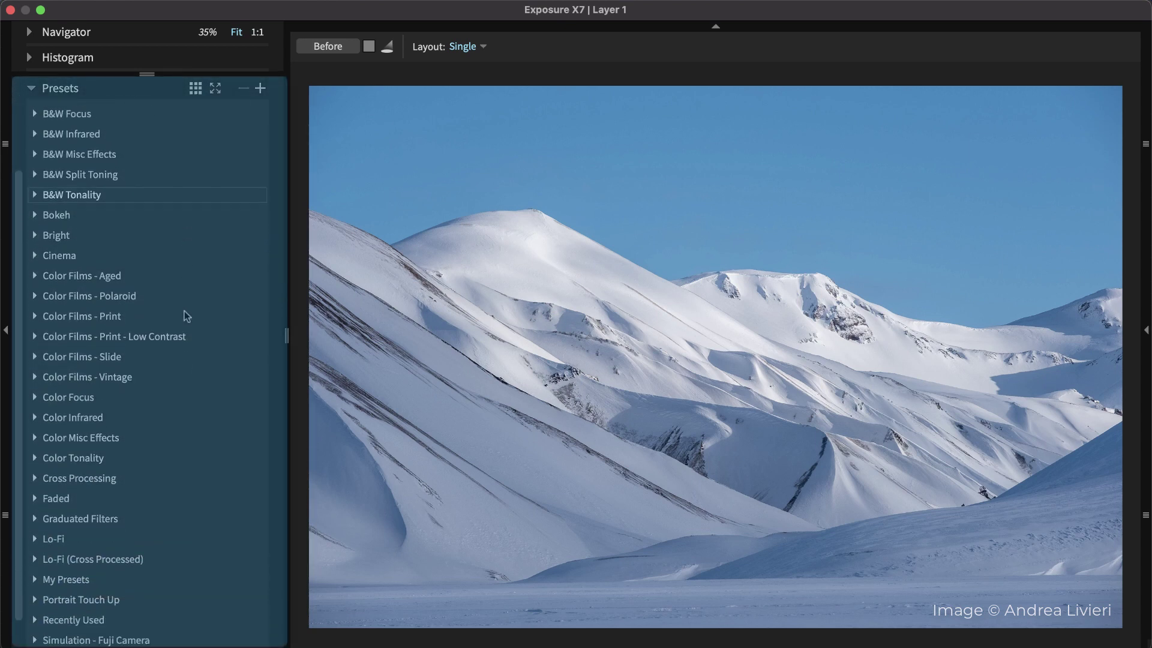
left_click(57, 498)
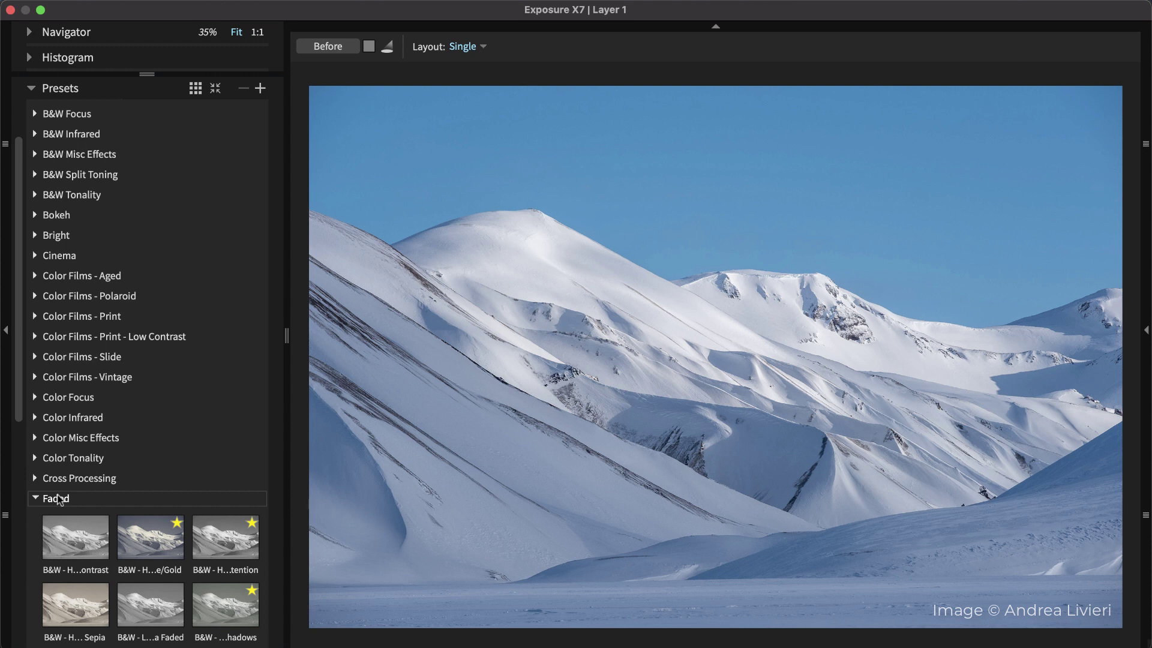
scroll(59, 499, "down", 4)
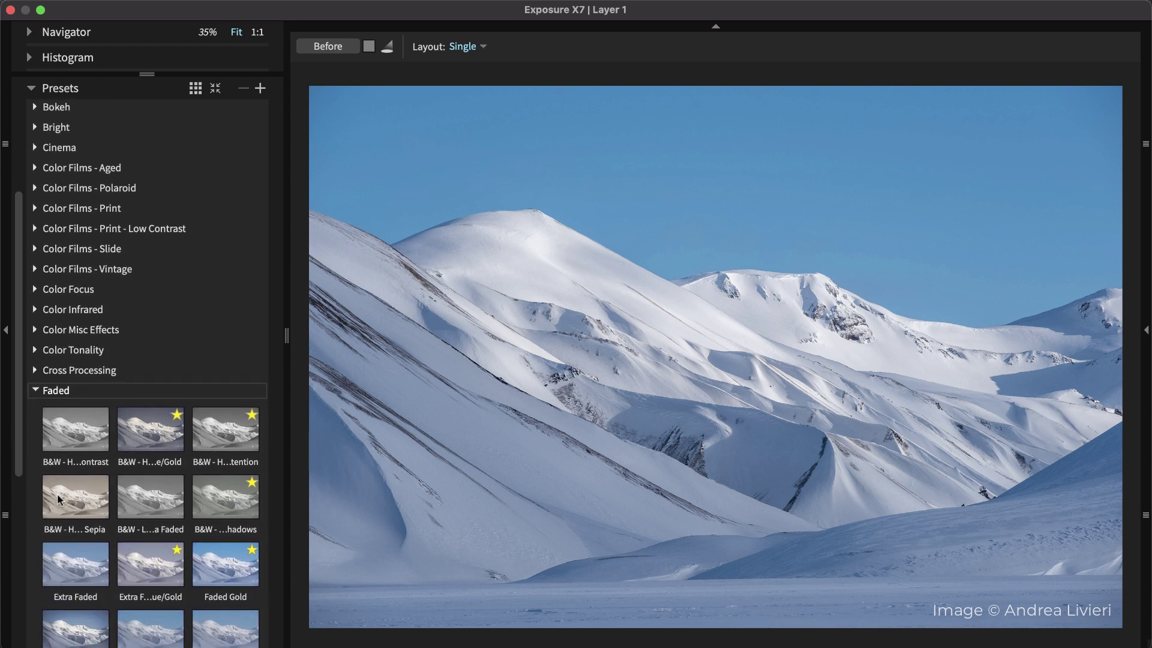
scroll(58, 498, "down", 5)
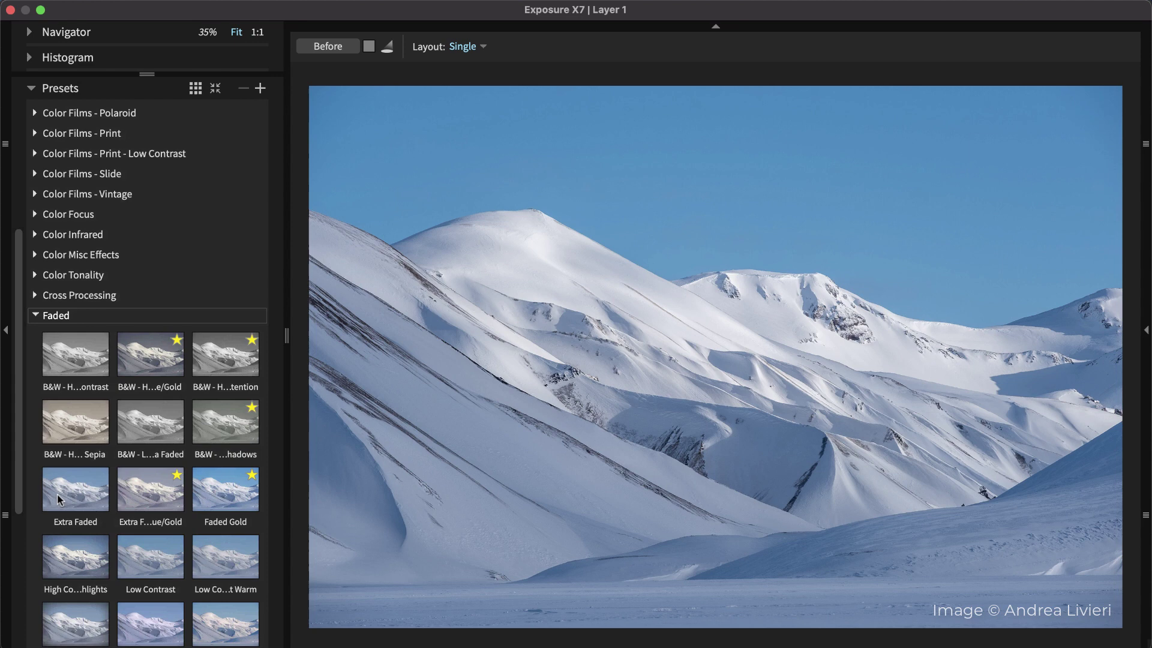
left_click(77, 444)
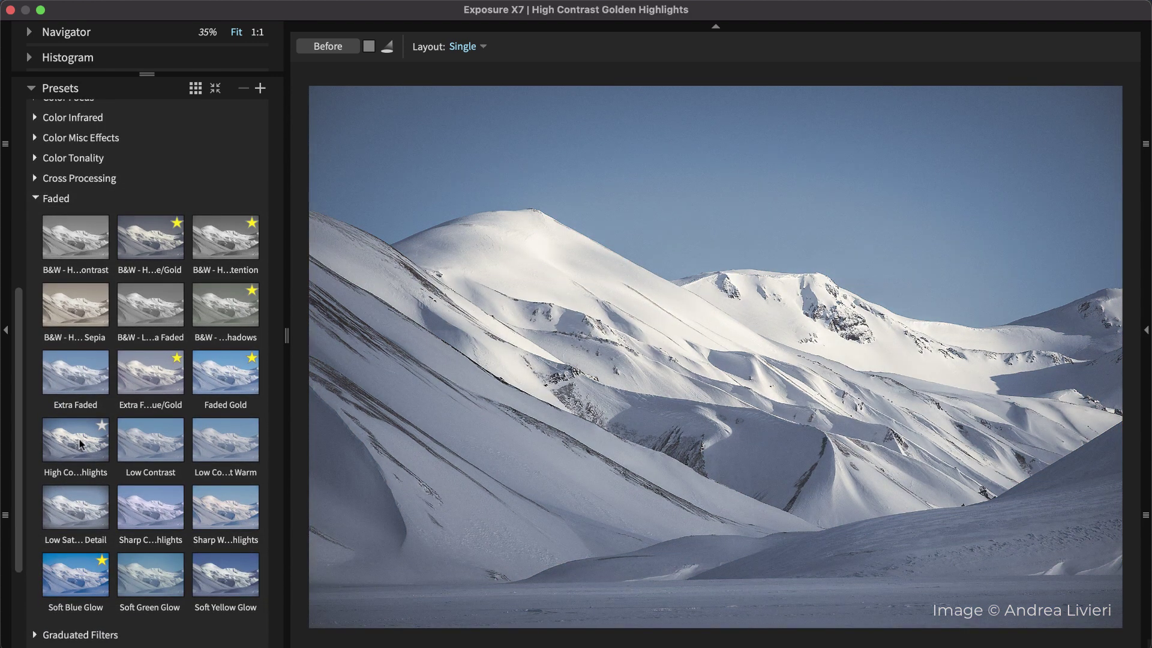
left_click(166, 511)
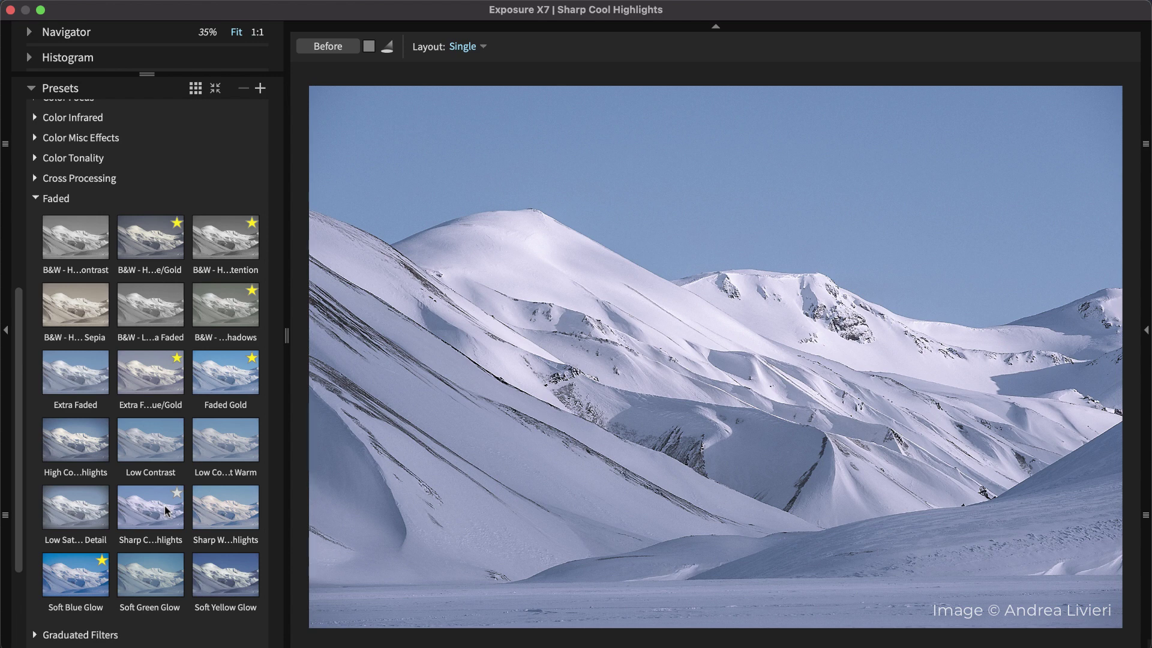
left_click(82, 586)
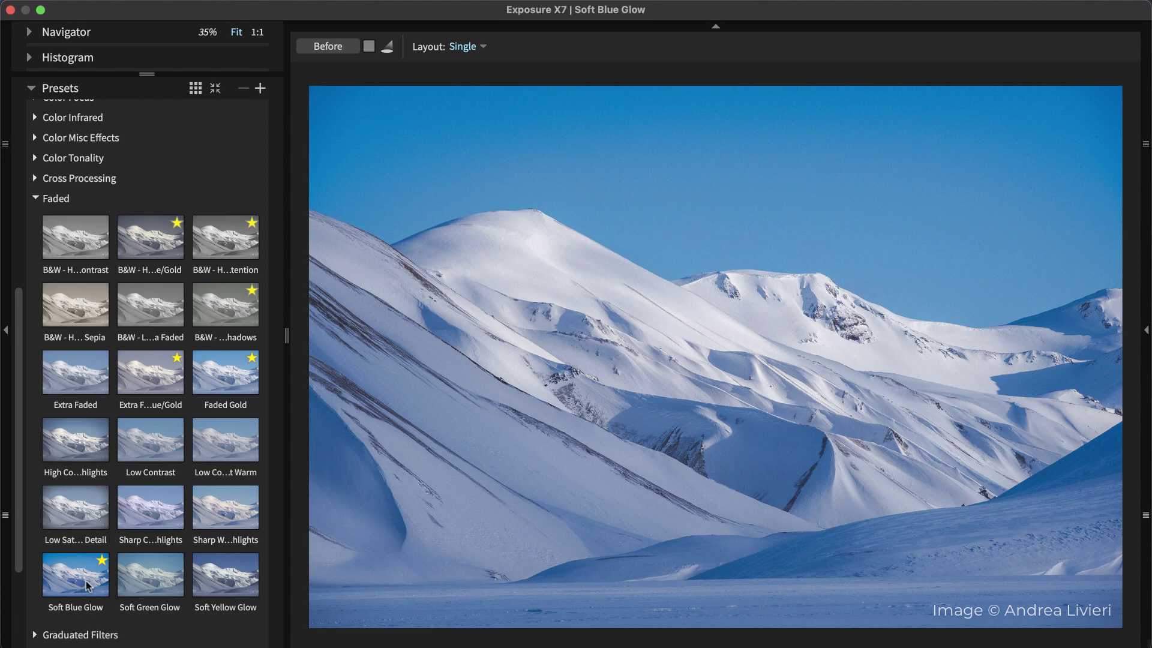
left_click(159, 585)
left_click(214, 586)
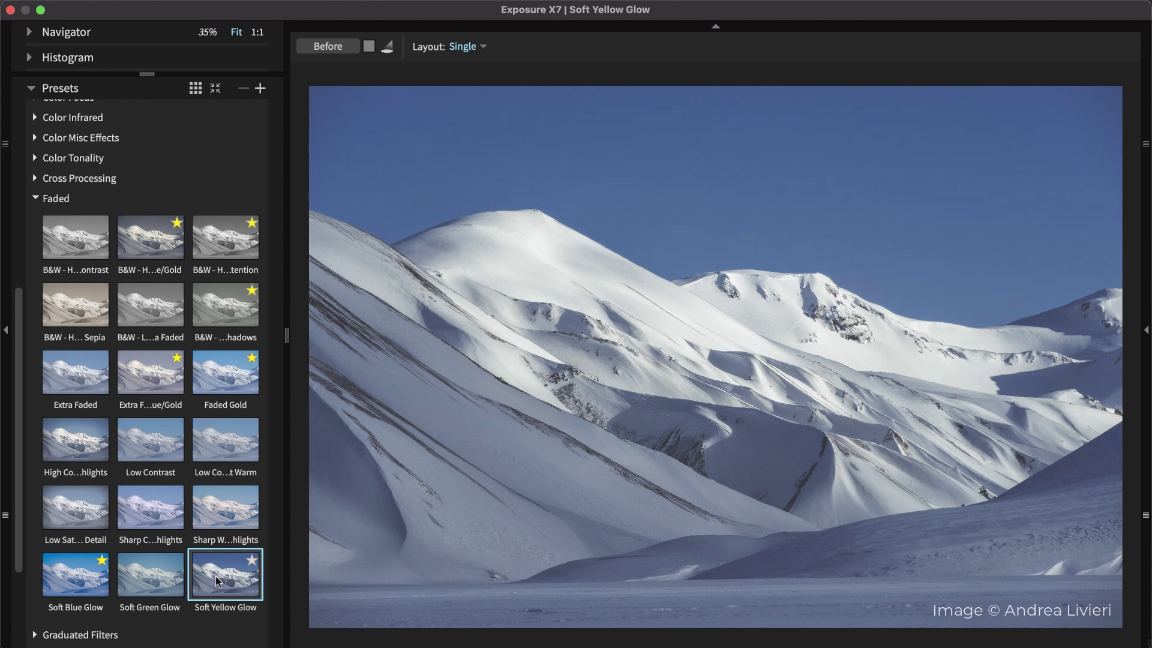
Apply Auto basic tones, exposure -0.13 and vibrance 25, then return the edit to Photoshop.
left_click(1146, 331)
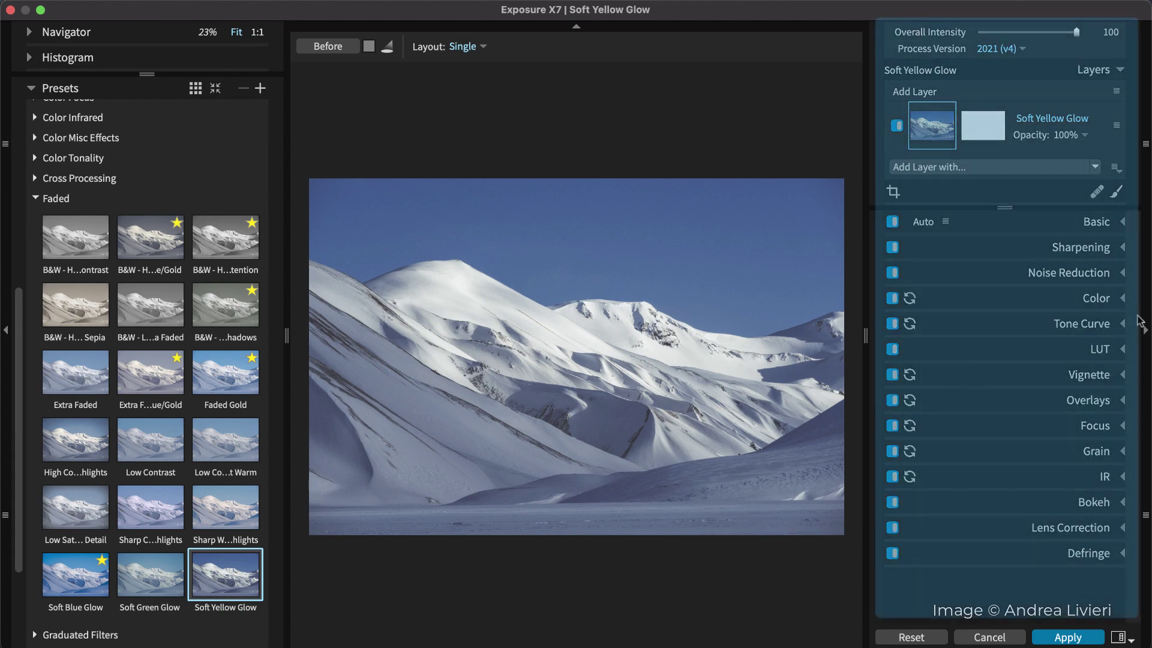
left_click(1085, 223)
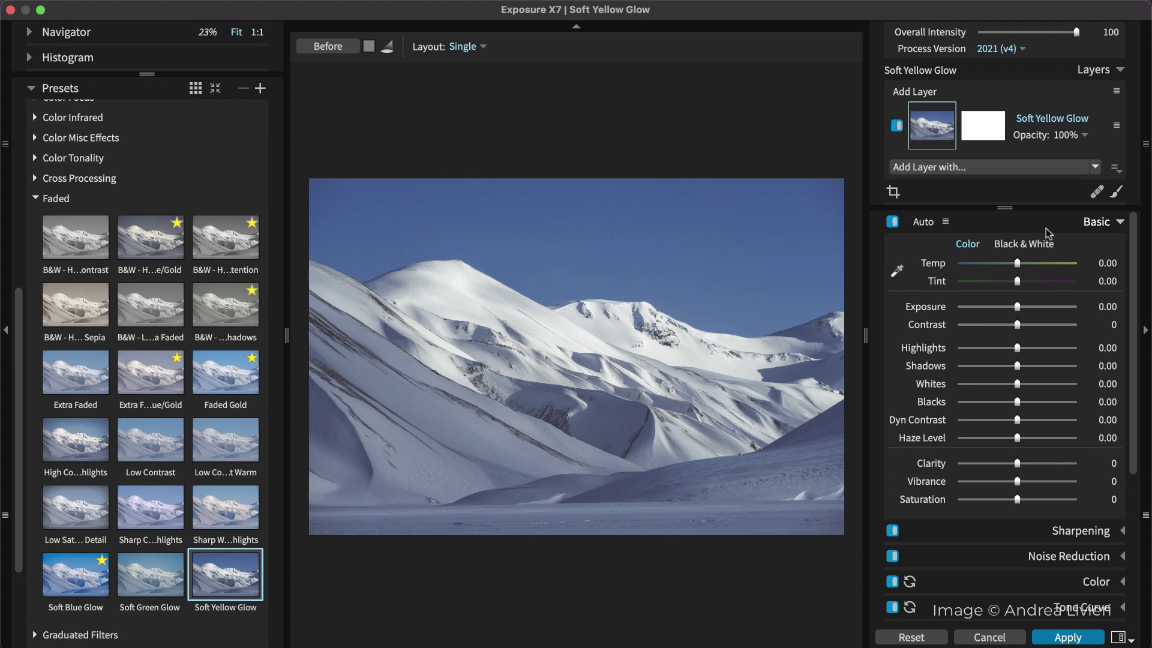
left_click(925, 223)
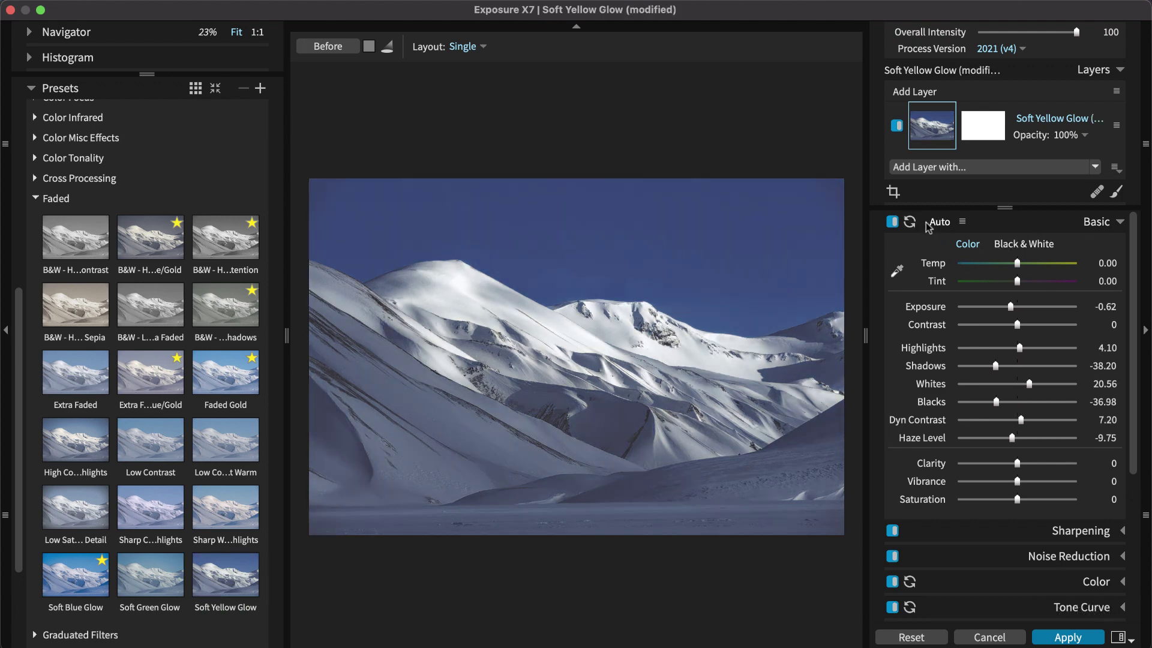
left_click_drag(1010, 306, 1015, 307)
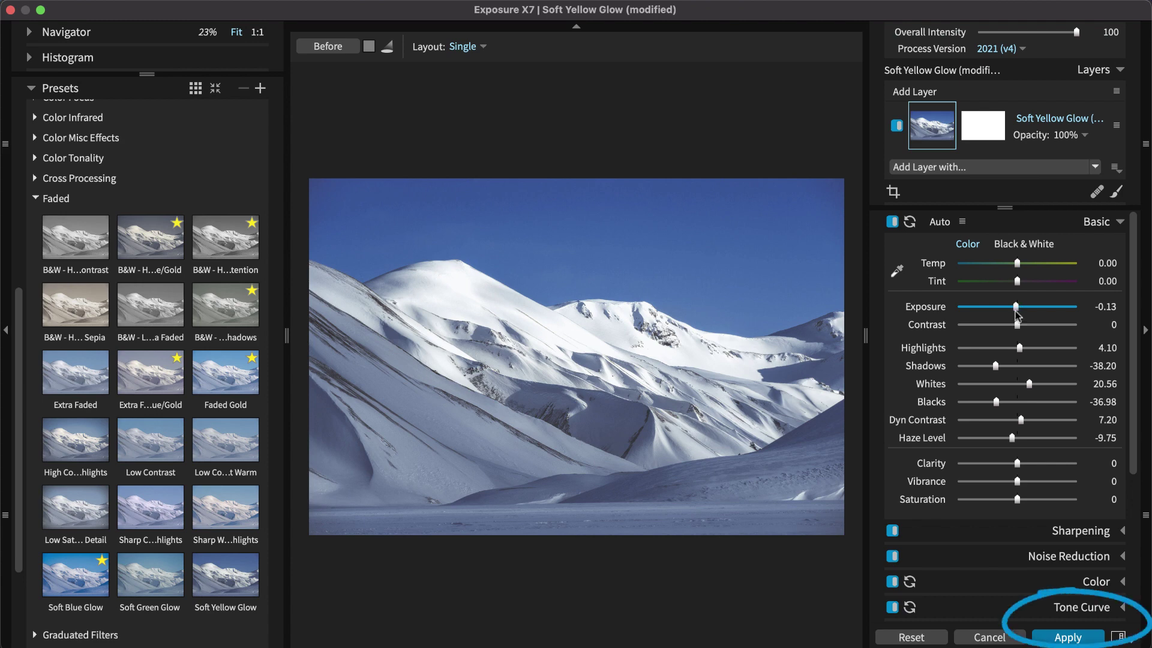
left_click_drag(1017, 481, 1031, 481)
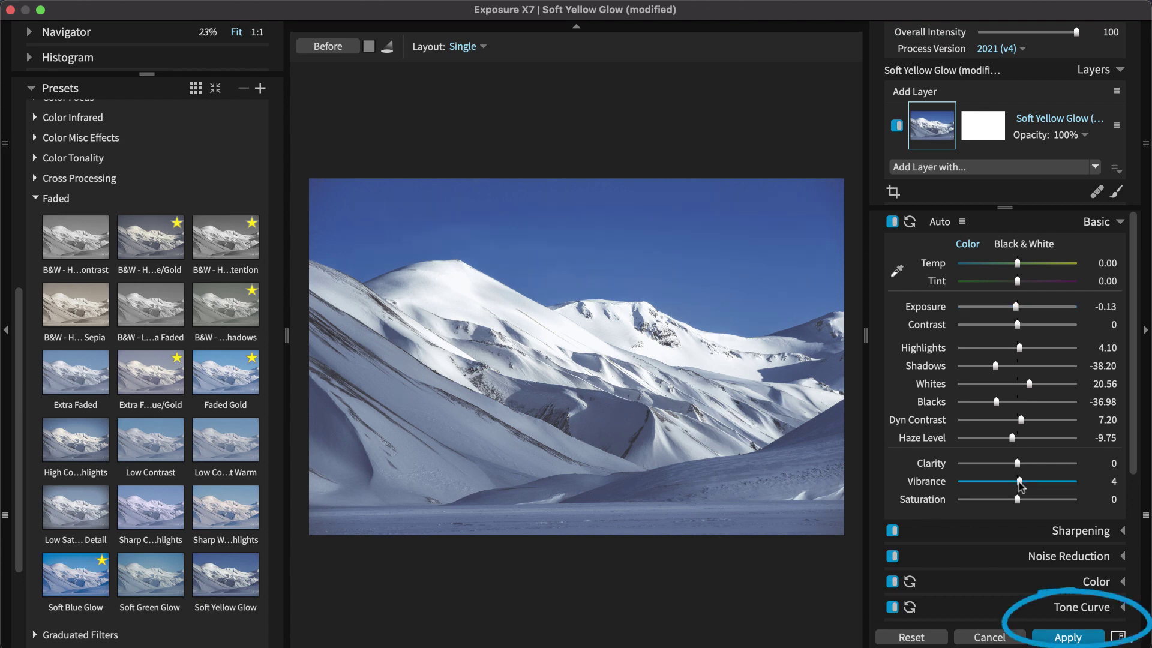
left_click(1066, 637)
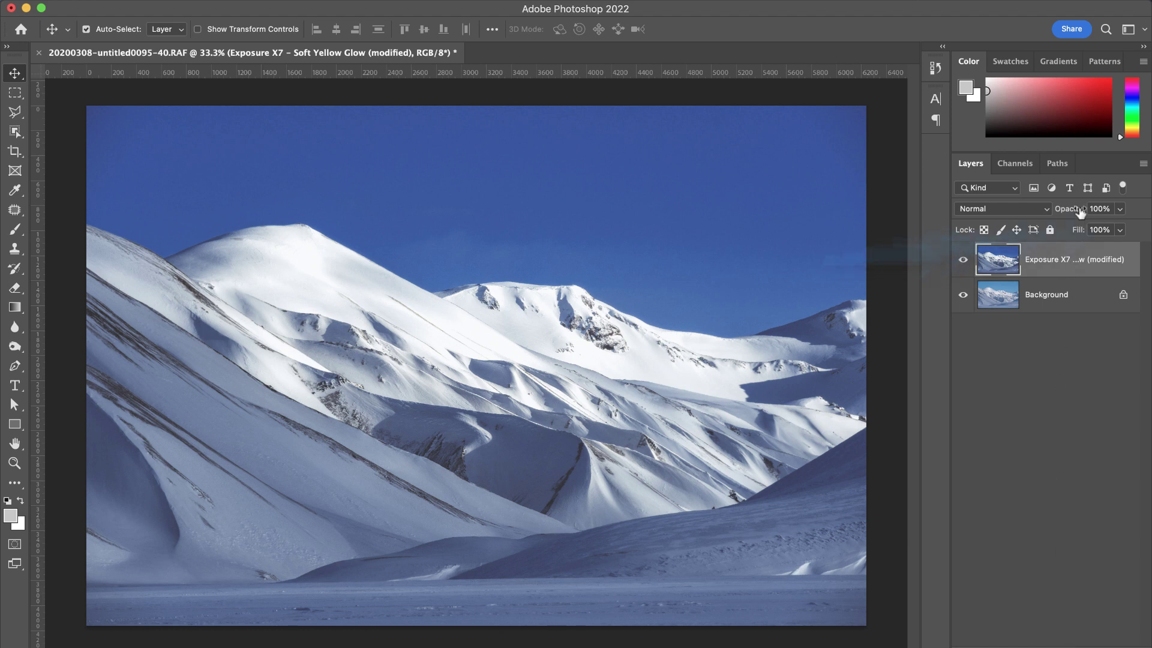
Set the Exposure X7 layer's opacity to 81%.
left_click_drag(1080, 213, 1041, 216)
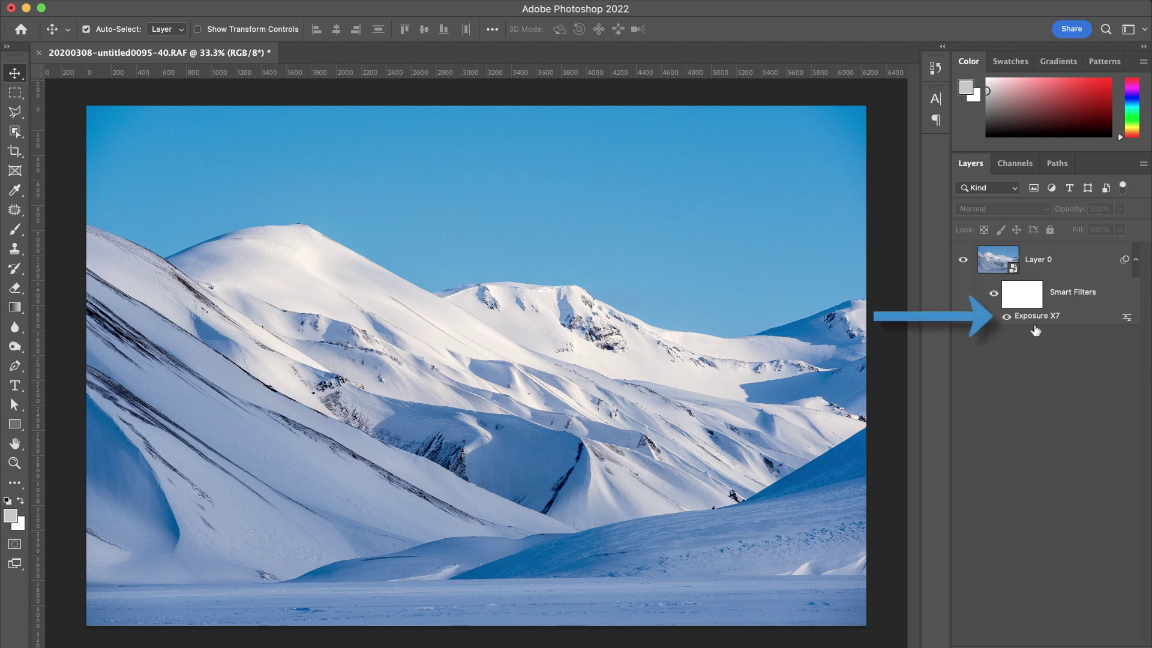
Select Layer 0 and reopen its Exposure X7 smart filter.
left_click(1044, 318)
double_click(1044, 318)
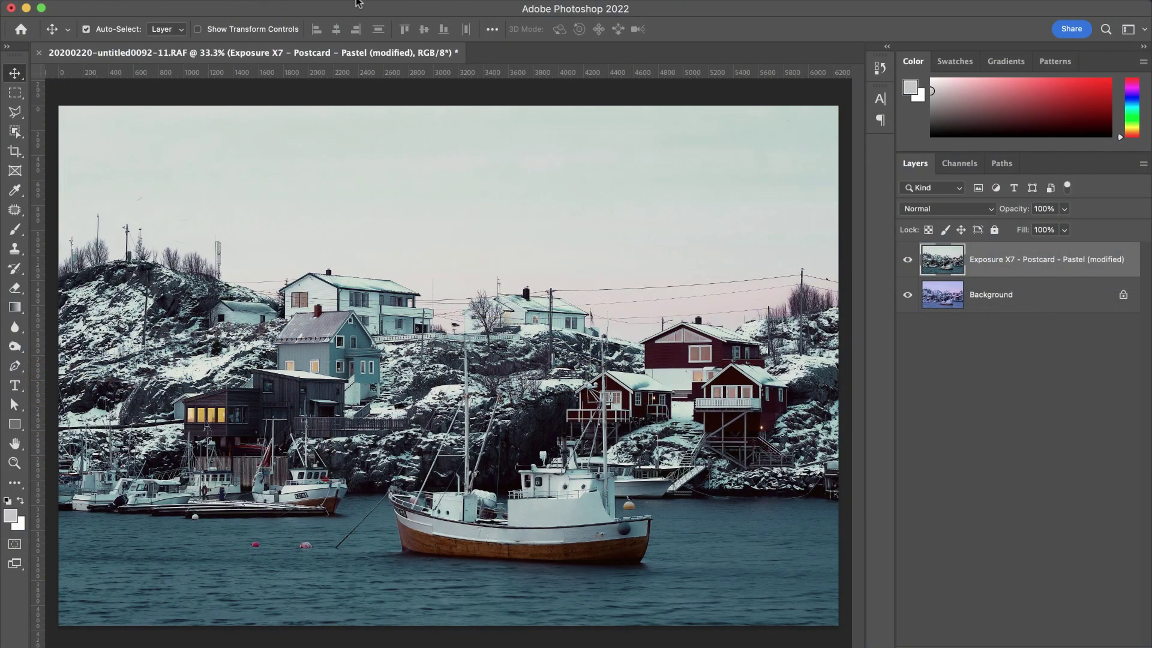
Choose Filter > Exposure Software > Snap Art 4 for the harbour photo.
left_click(357, 3)
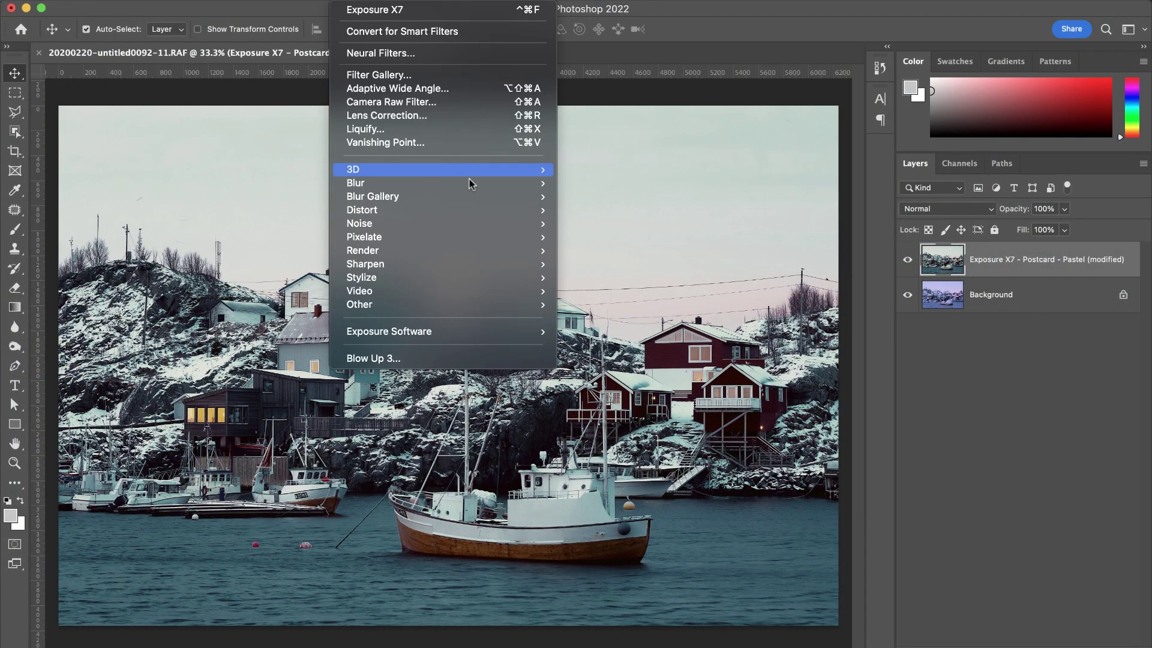
mouse_move(547, 329)
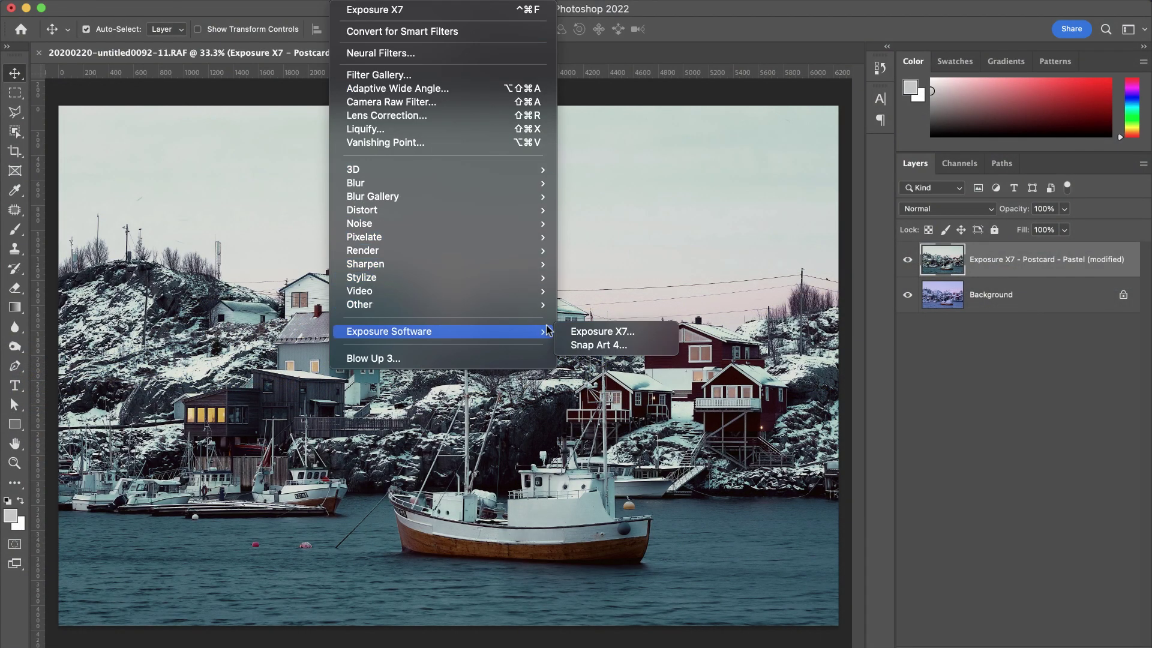
left_click(580, 346)
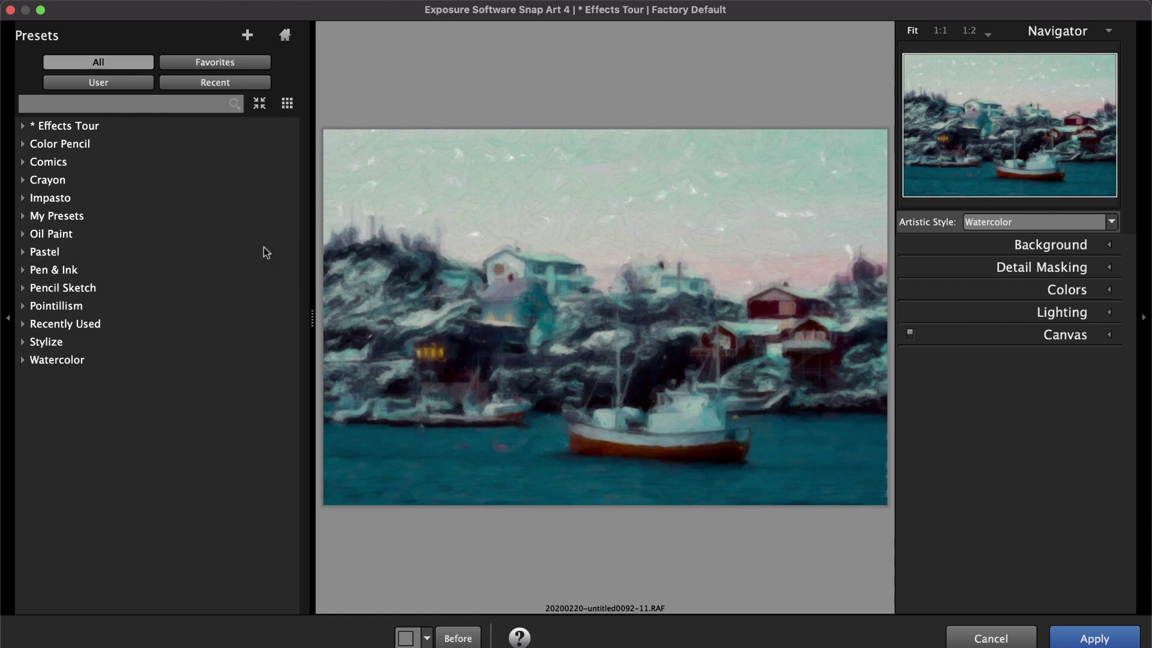
Apply the Watercolor preset from the Effects Tour group.
left_click(109, 130)
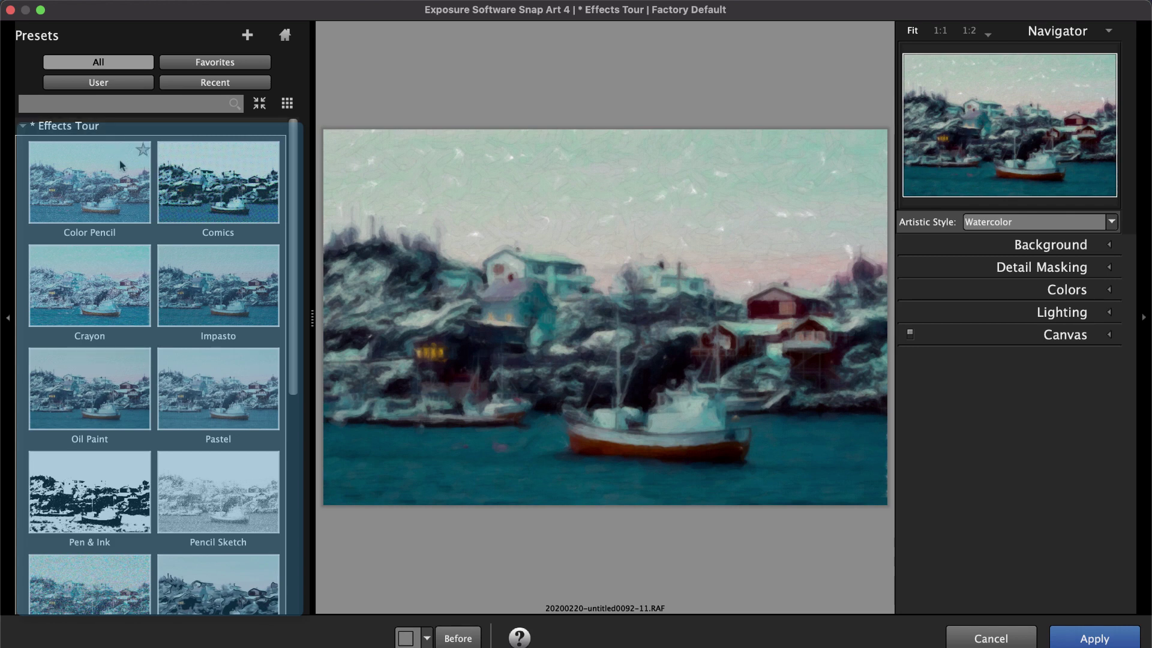
scroll(126, 173, "down", 2)
scroll(126, 174, "down", 5)
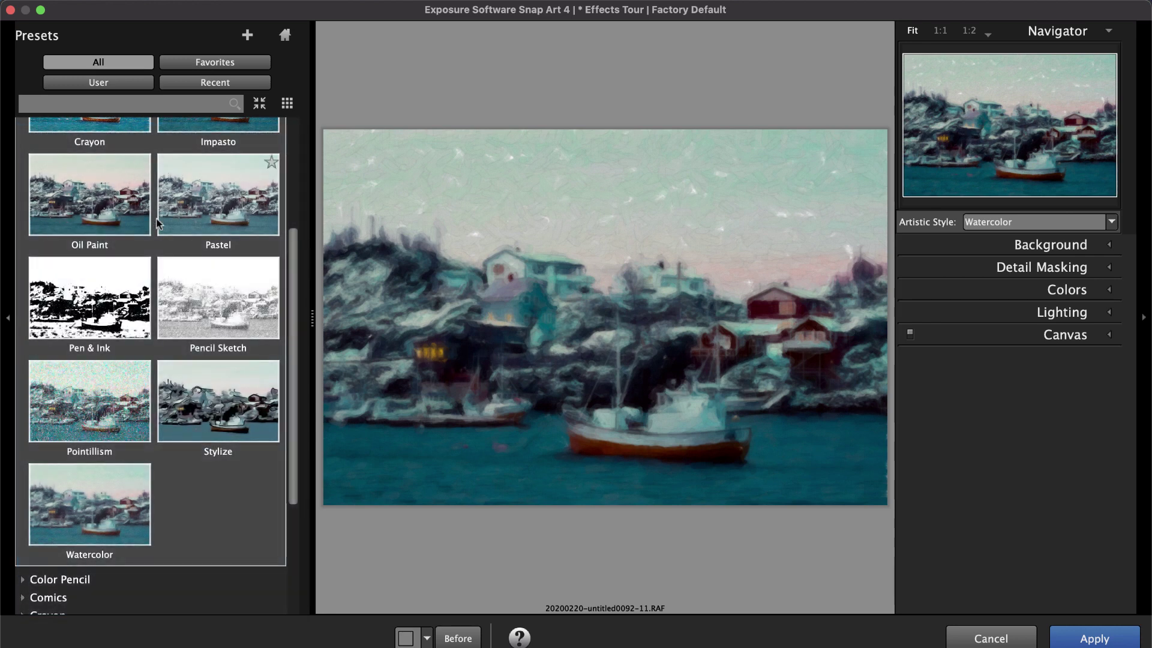
left_click(90, 504)
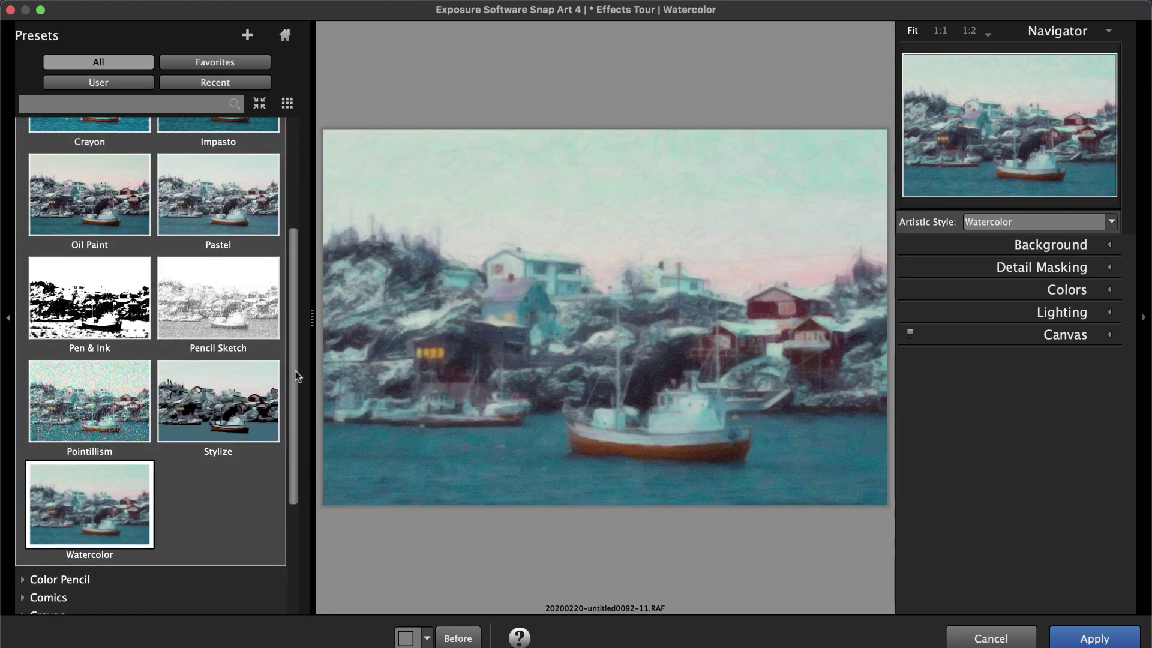
Collapse the style settings and widen the Presets panel to compare larger thumbnails.
left_click(1143, 317)
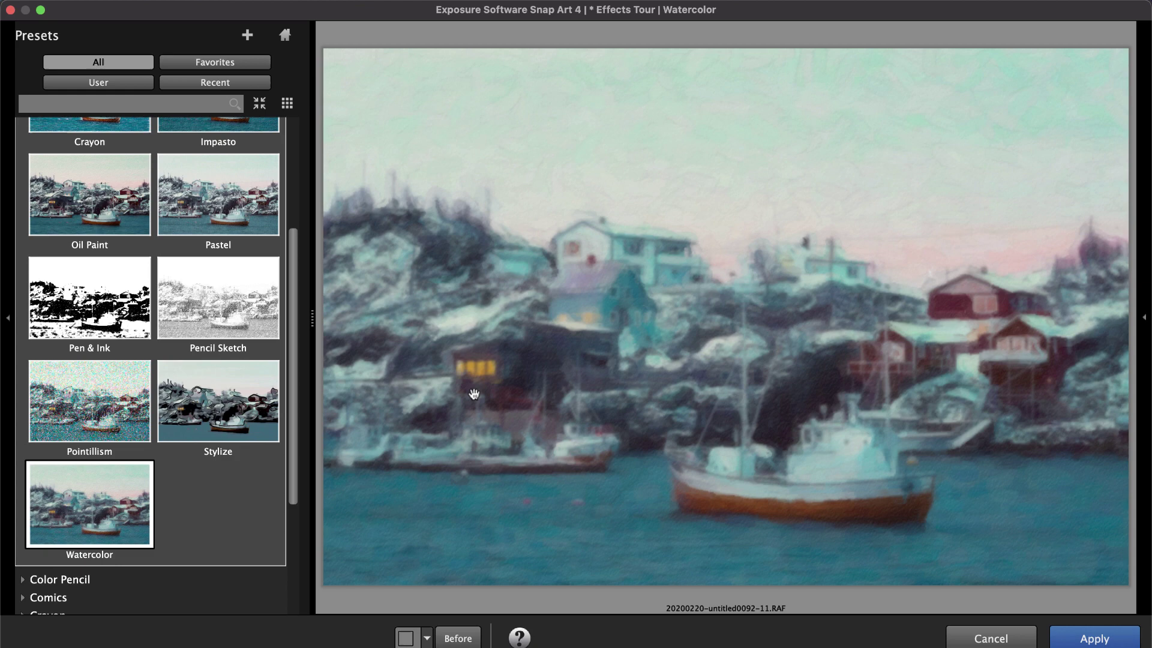
left_click_drag(312, 431, 578, 420)
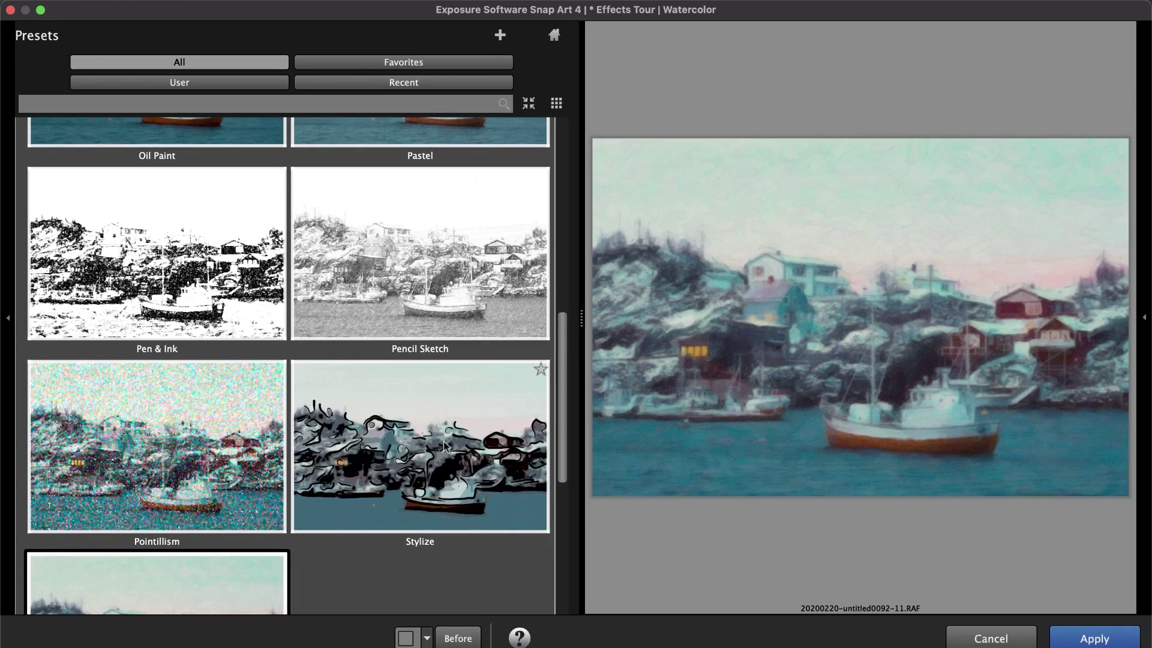
scroll(444, 440, "up", 5)
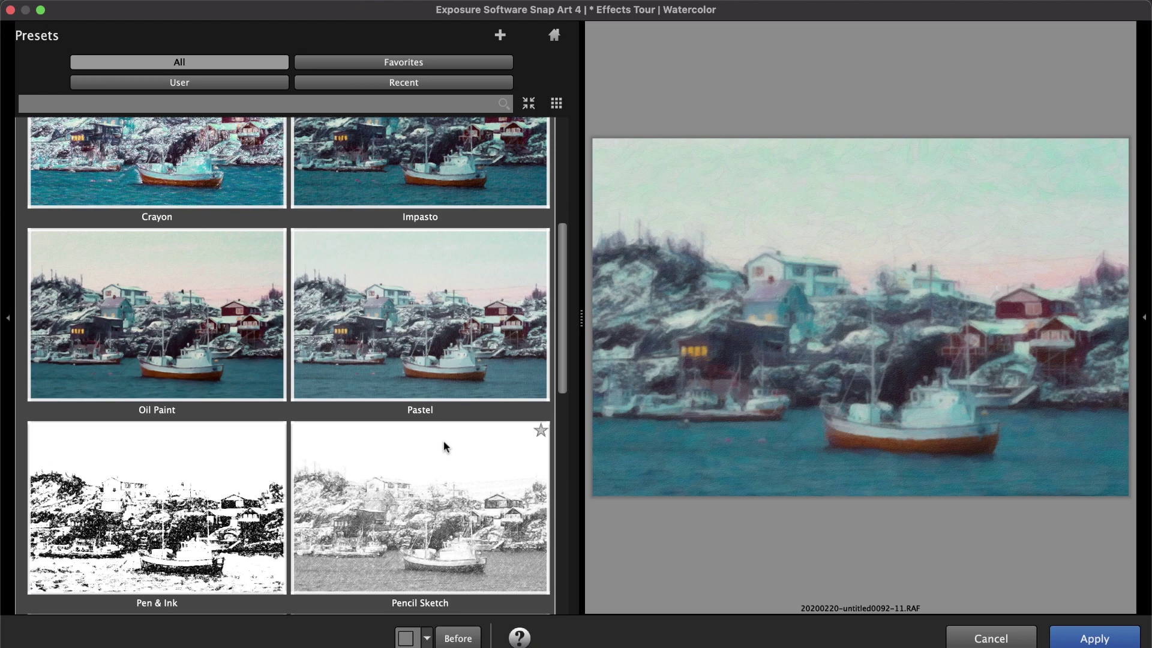
scroll(444, 441, "up", 3)
scroll(444, 441, "down", 15)
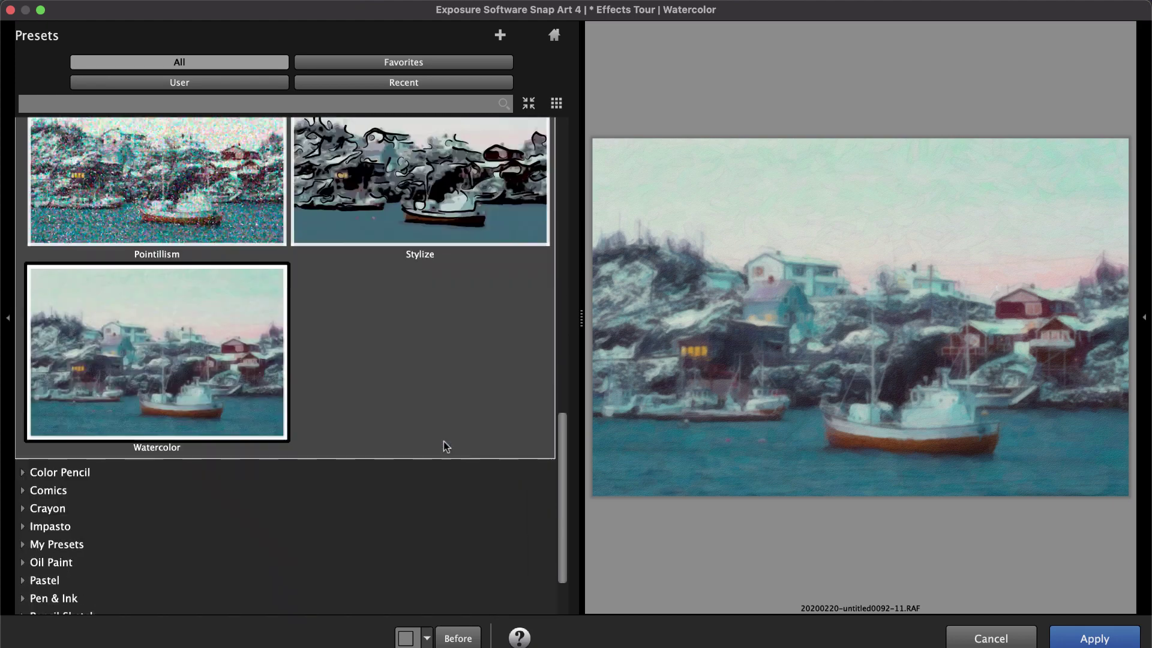
Hide the presets, bring back the settings panel and expand the Background brush settings.
left_click(9, 323)
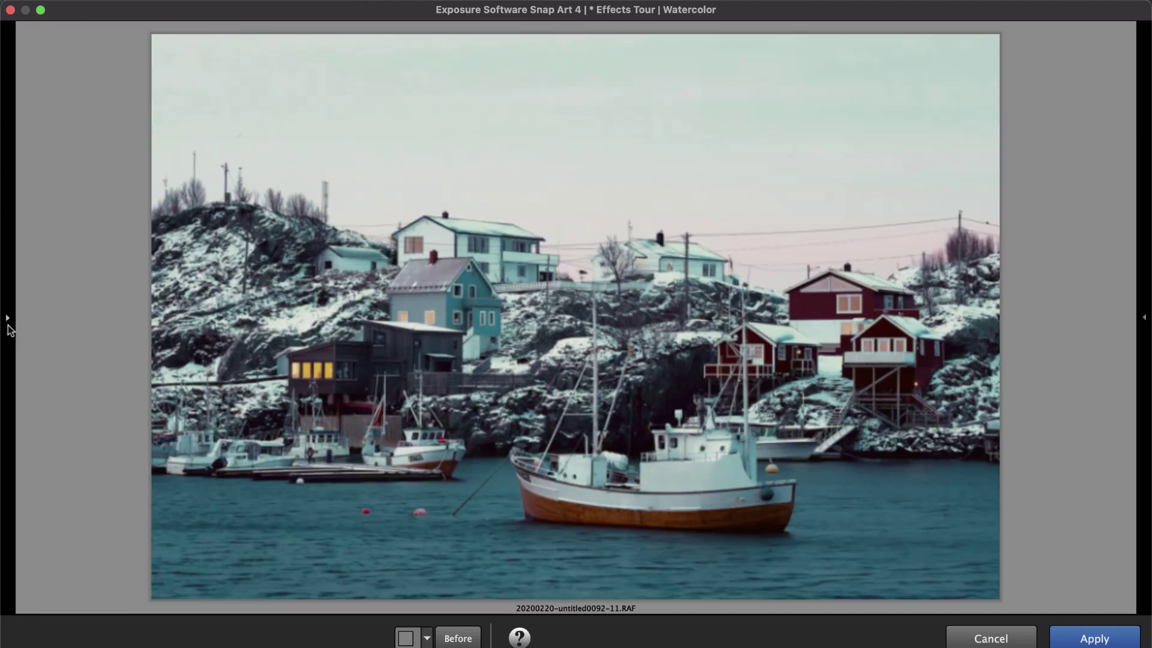
left_click(1144, 319)
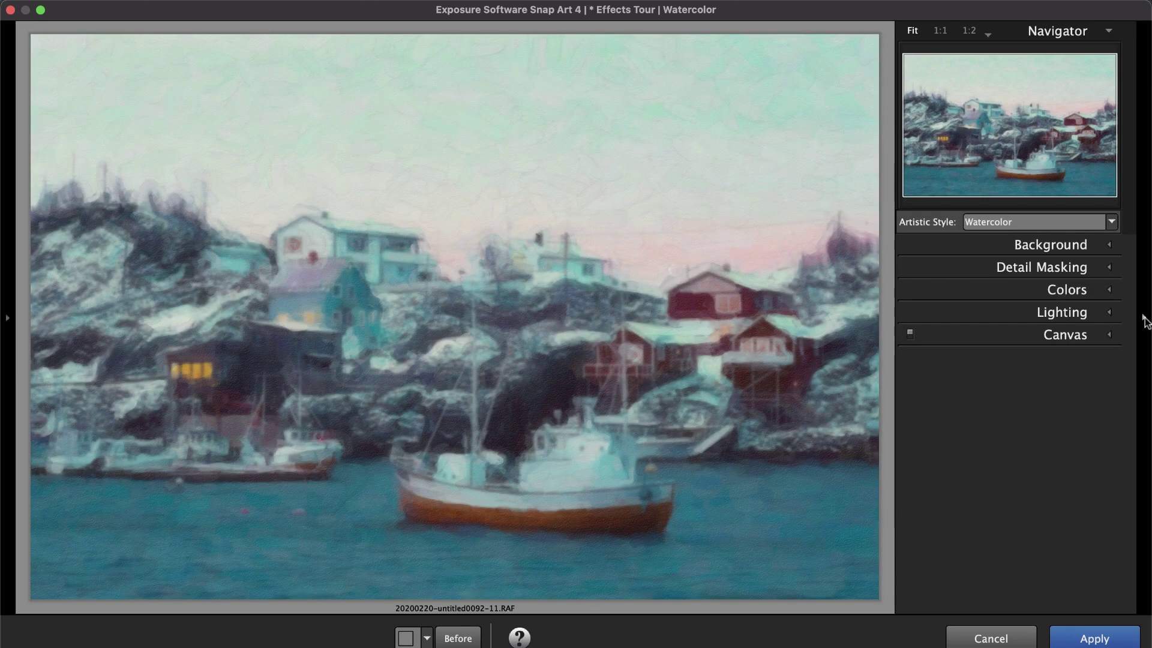
left_click(1073, 247)
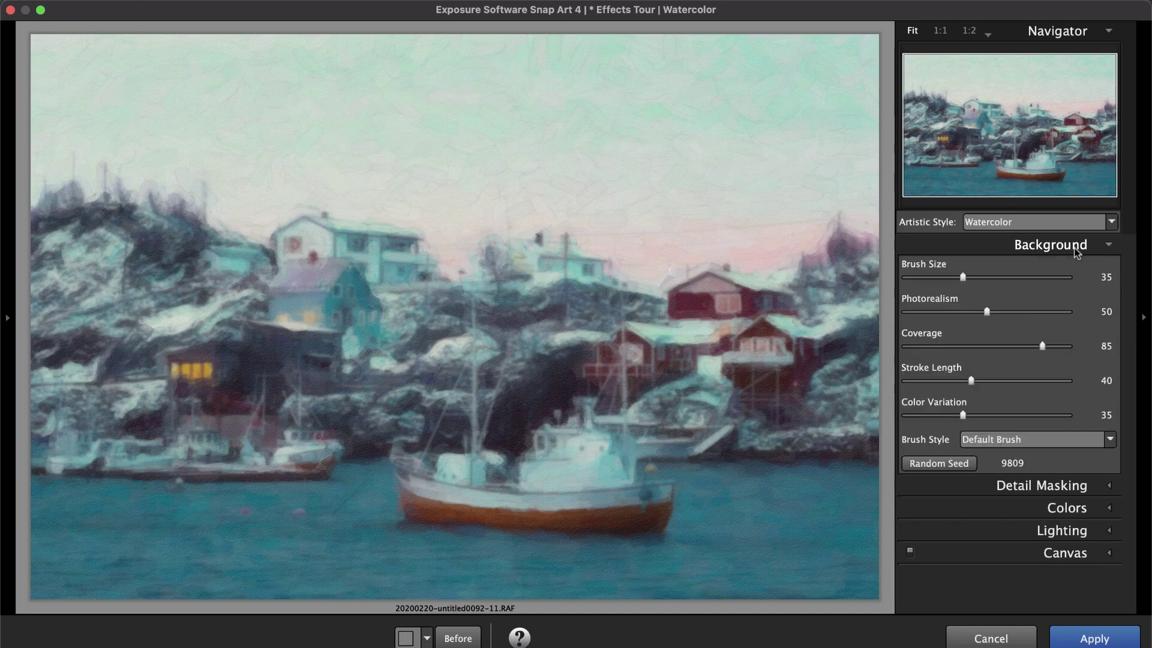
Set Brush Size 71, Photorealism 35, Coverage 57, Stroke Length 69, Color Variation 41, Dry Brush, and apply.
left_click(1019, 277)
left_click(963, 311)
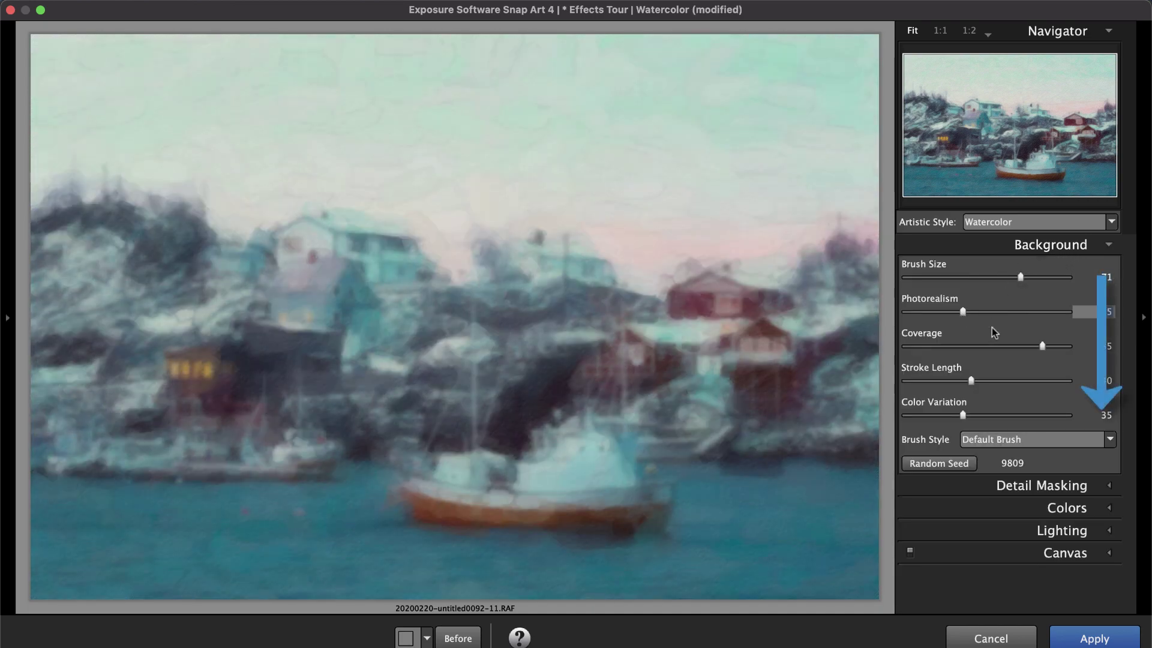
left_click(997, 346)
left_click(1016, 380)
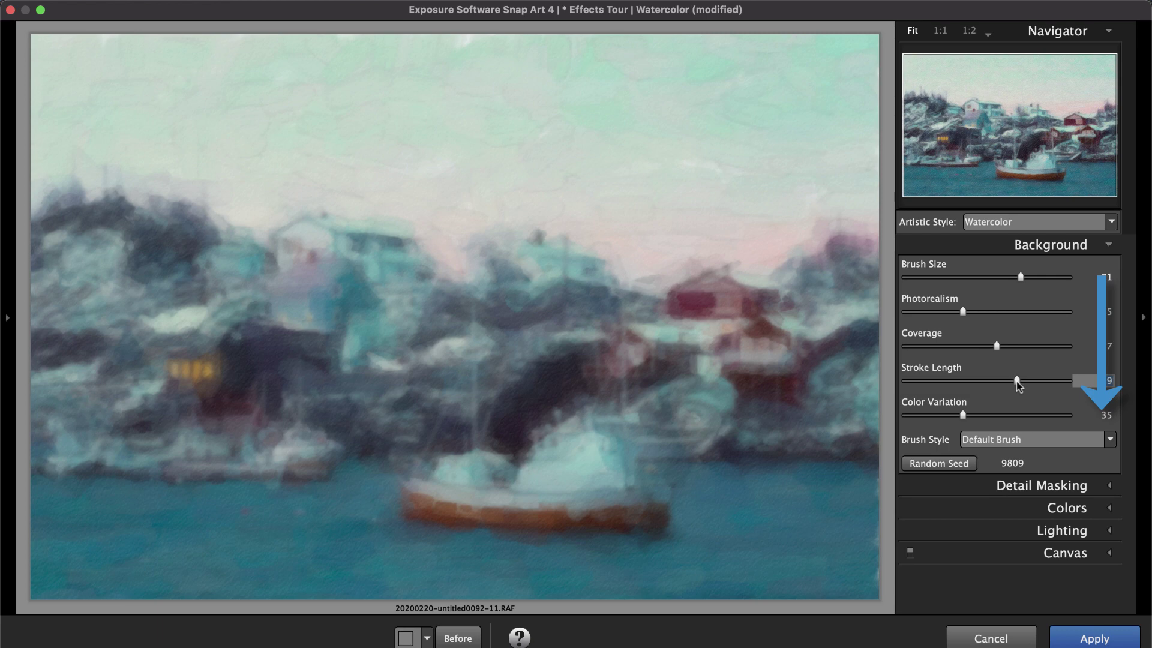
left_click(972, 415)
left_click(1024, 440)
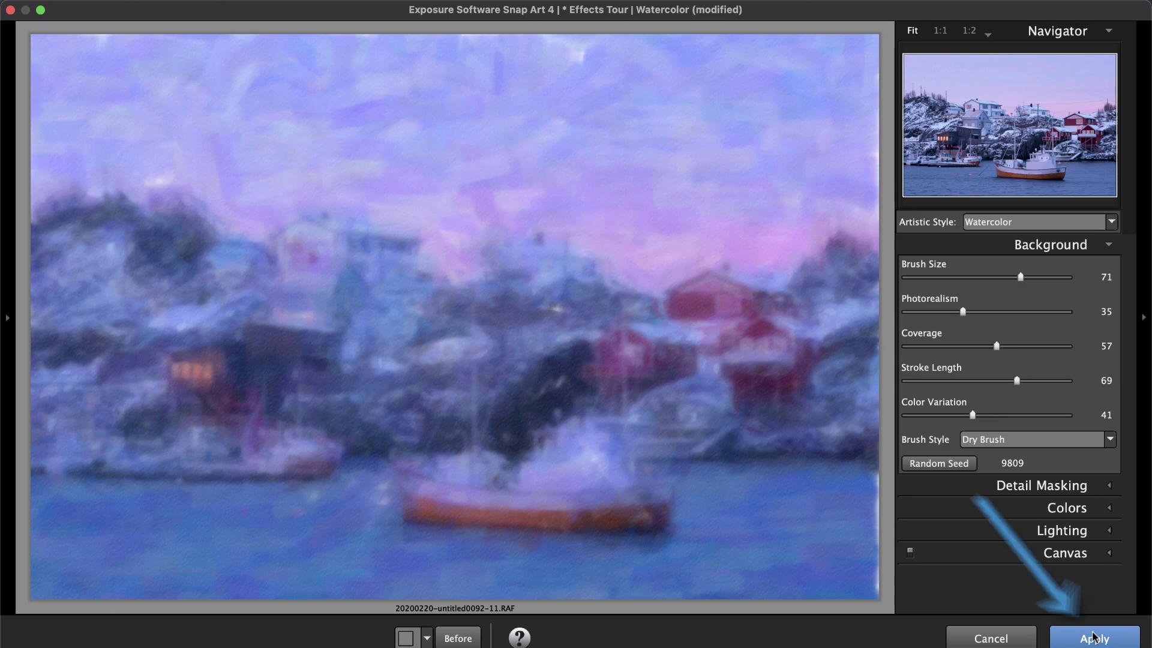
left_click(1094, 637)
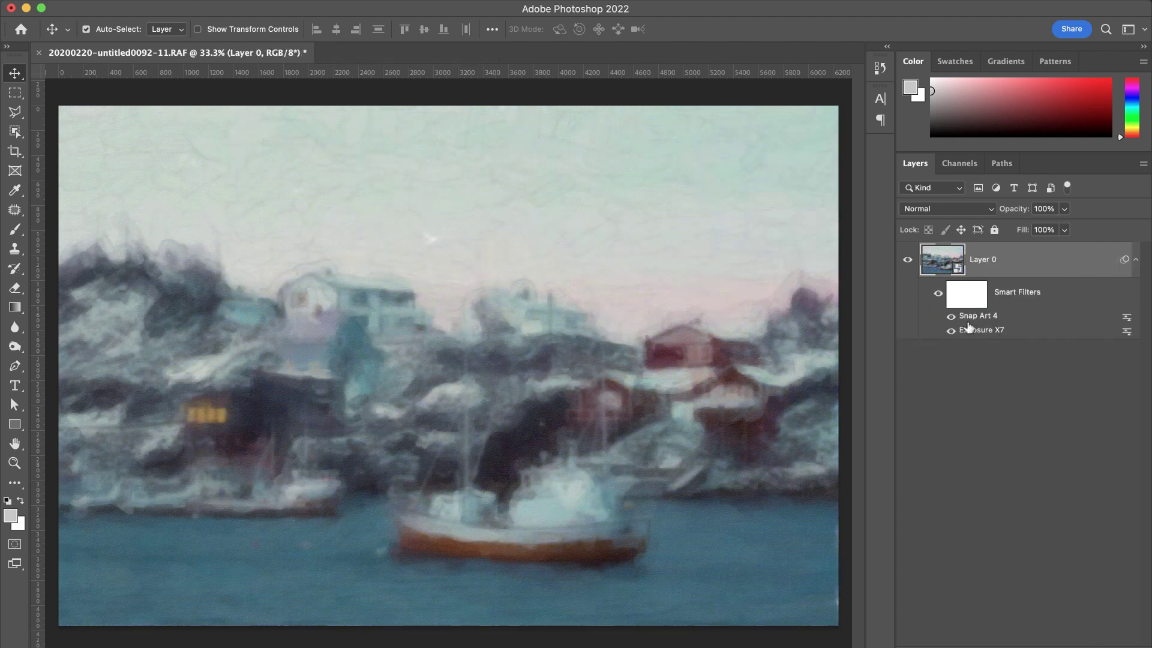
Reopen the Snap Art 4 filter, drop Coverage from 64 to 35, and expand Canvas settings.
double_click(978, 316)
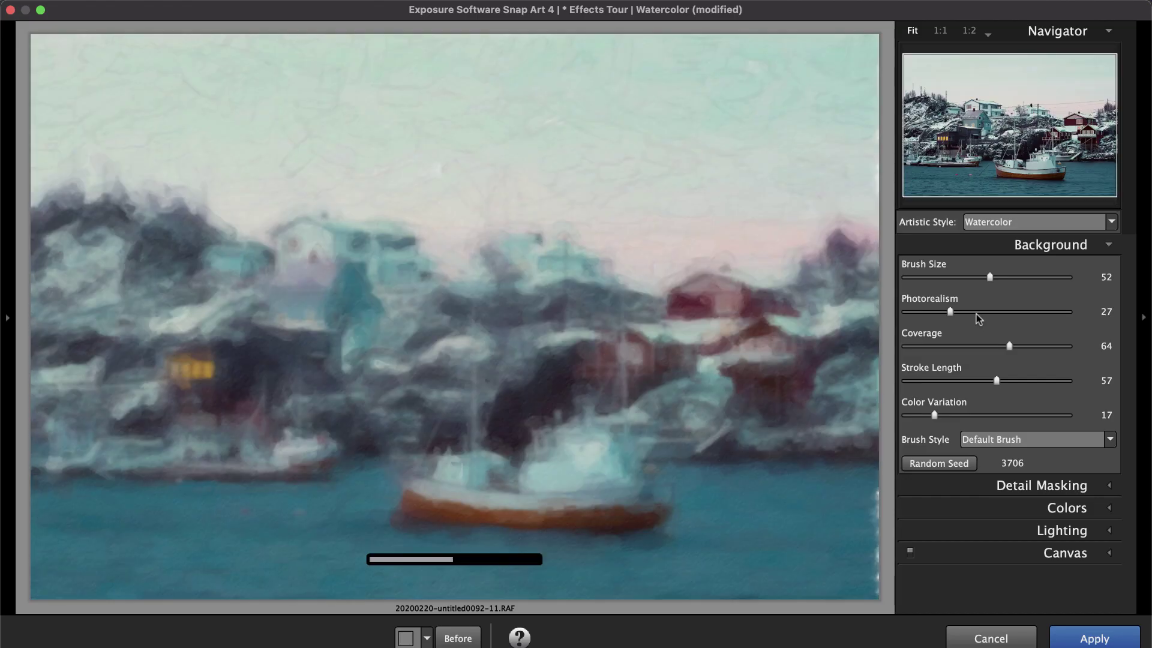
left_click_drag(1009, 346, 962, 346)
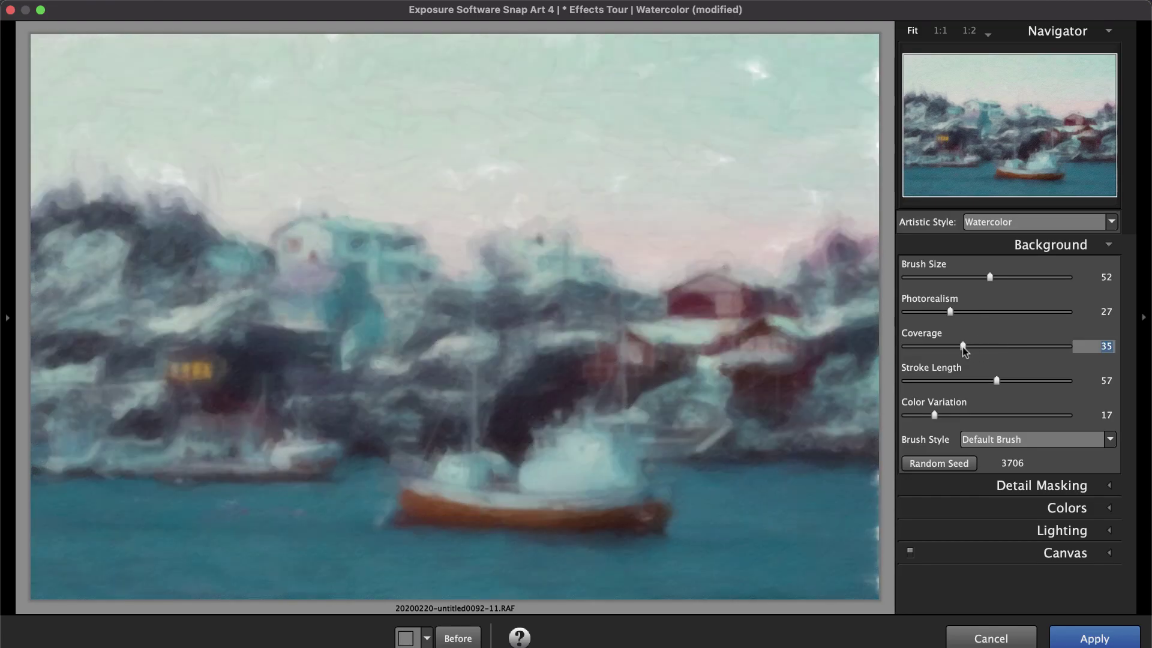
left_click(1062, 550)
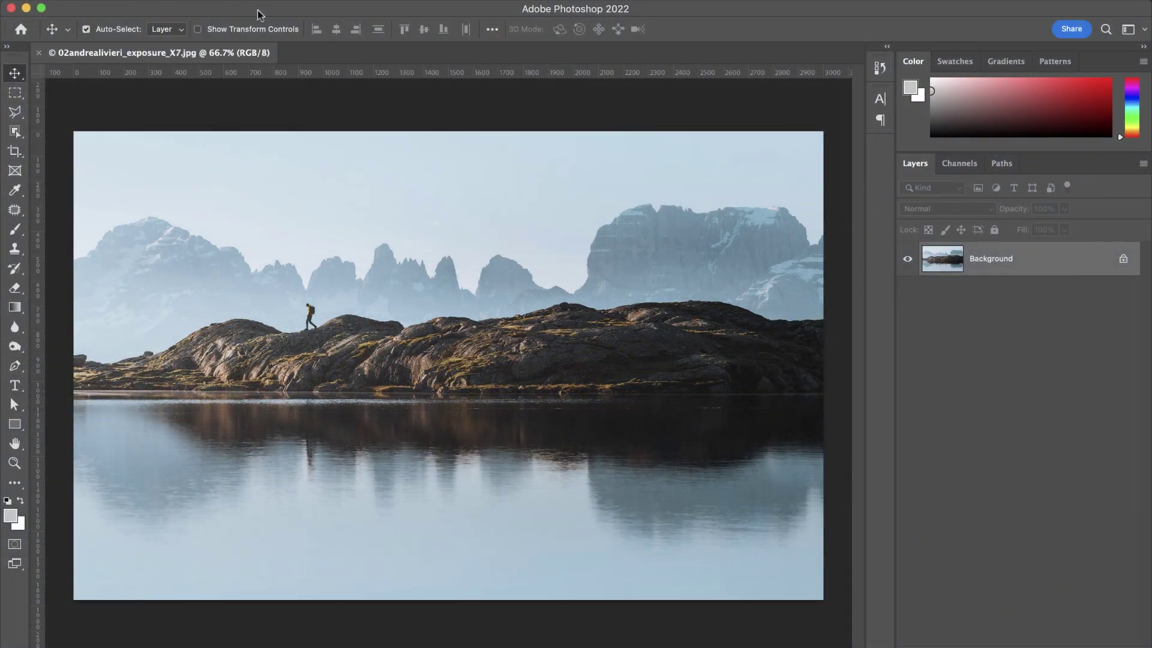
Look for Blow Up 3 under Filter, then turn to the File menu instead.
left_click(342, 1)
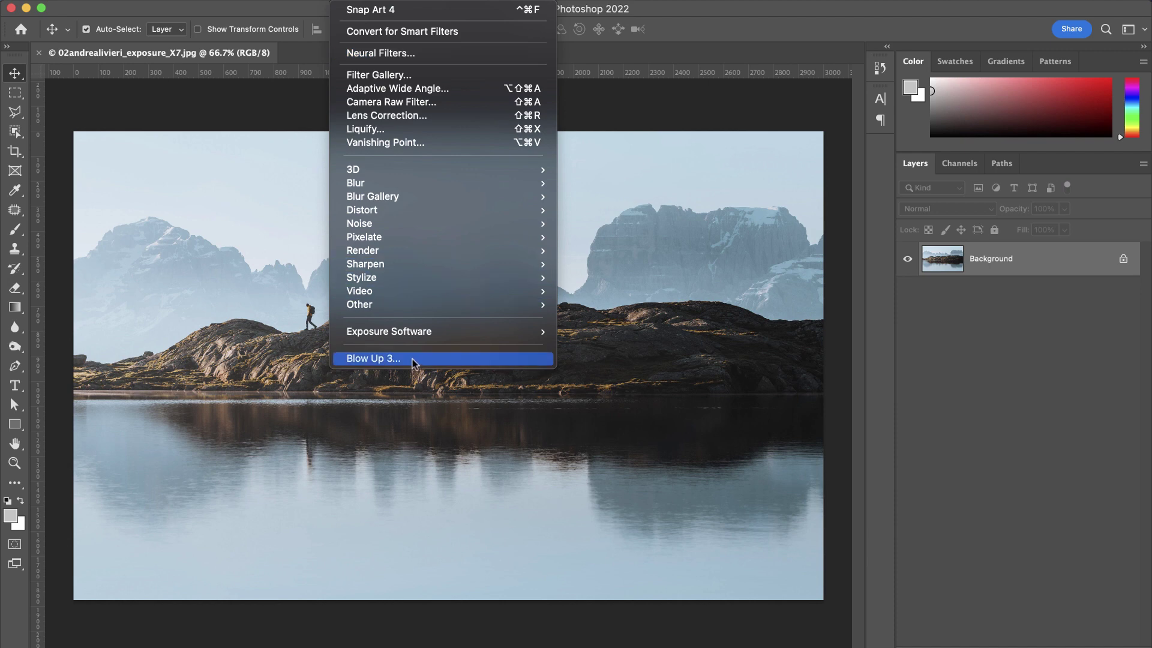
key("Escape")
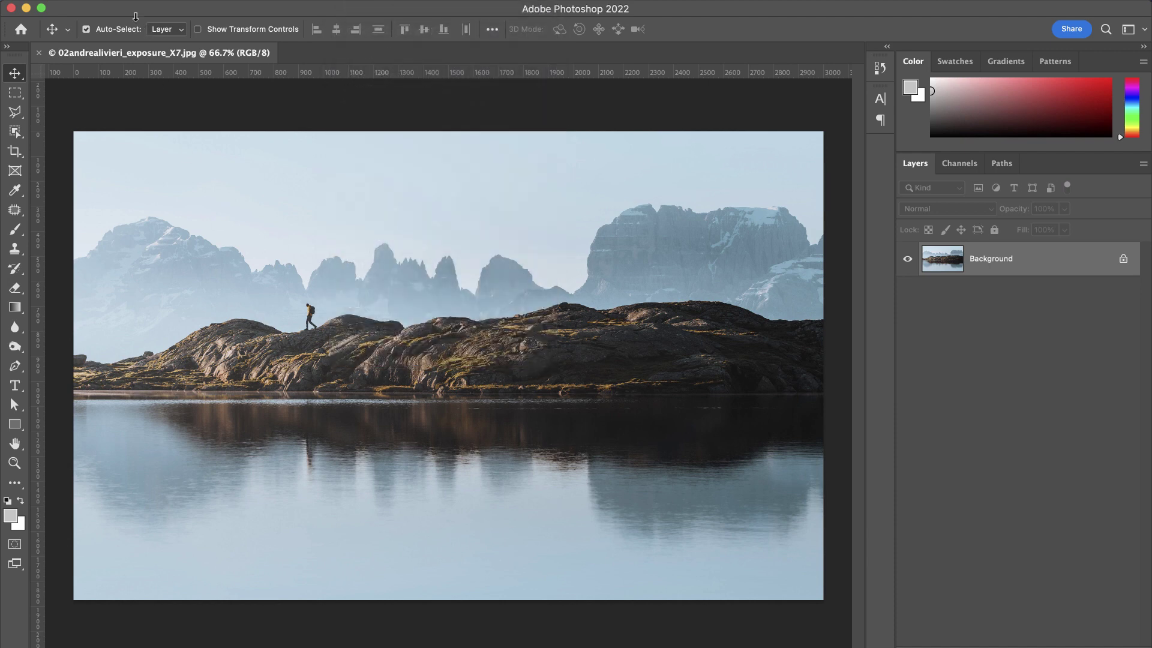
left_click(126, 3)
Launch Blow Up 3 from File > Automate on the lake photo at original 3000 × 1875.
mouse_move(213, 312)
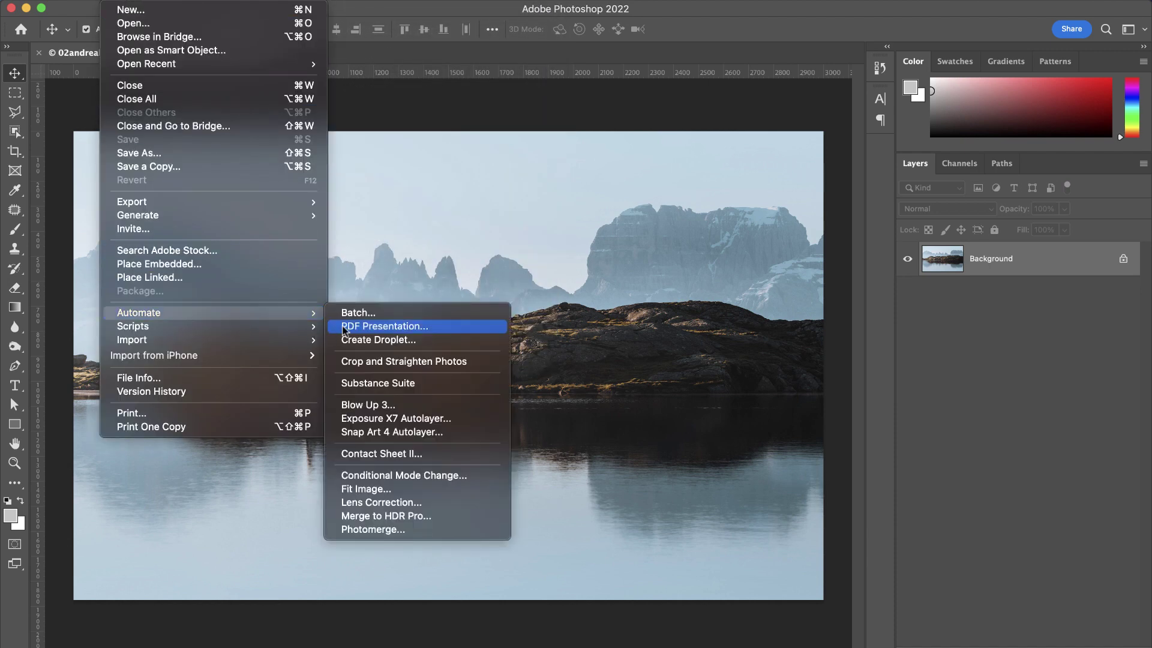
left_click(375, 404)
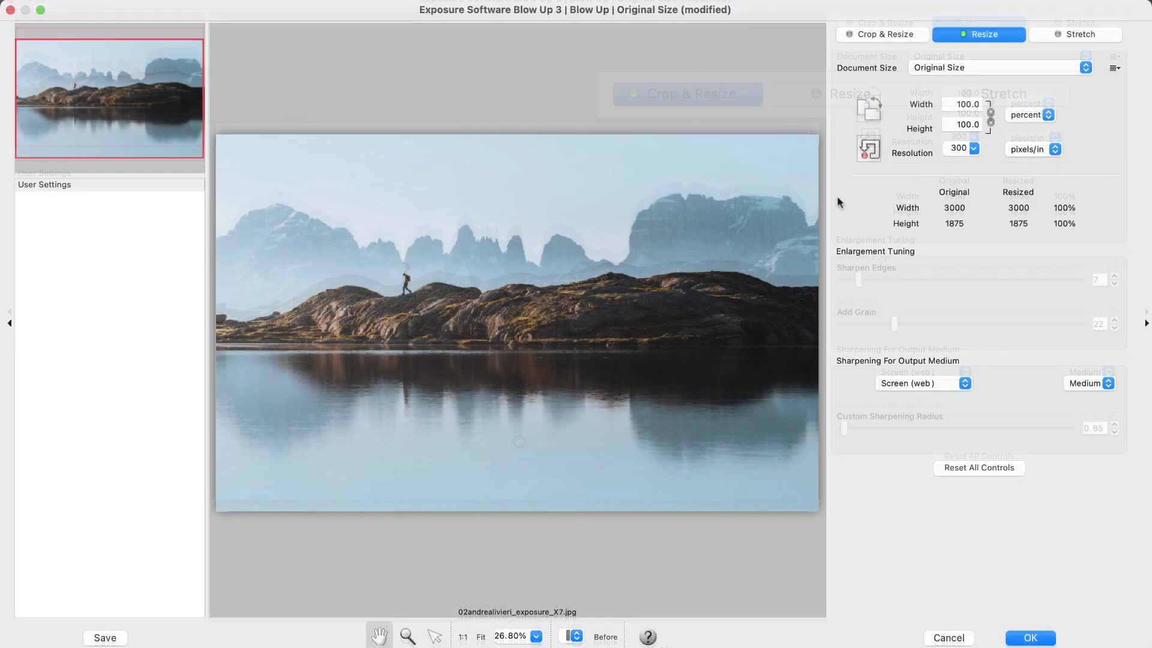
Crop the lake photo to a 10 x 10 inch square, shifted slightly left.
left_click(874, 36)
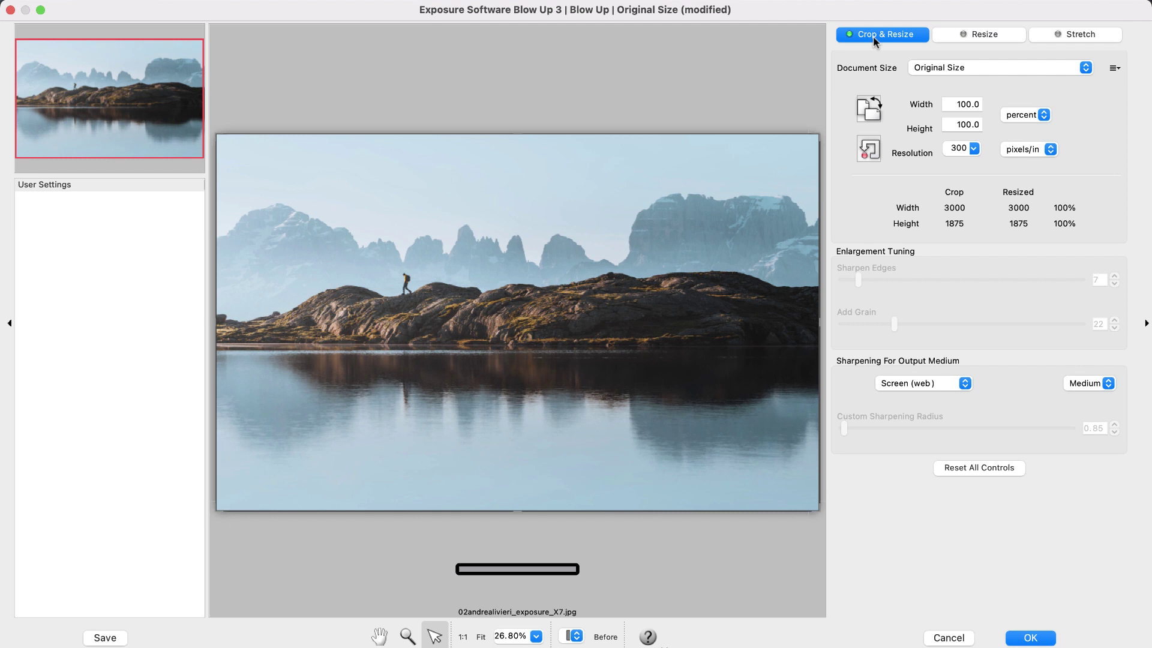
left_click(953, 63)
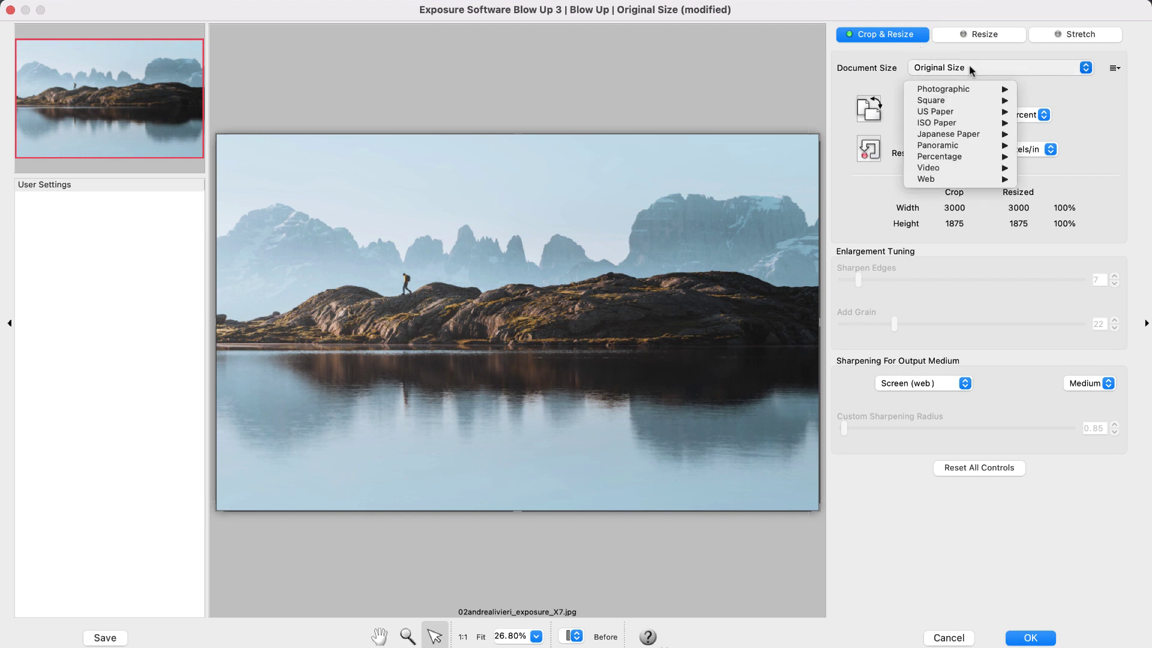
mouse_move(1003, 100)
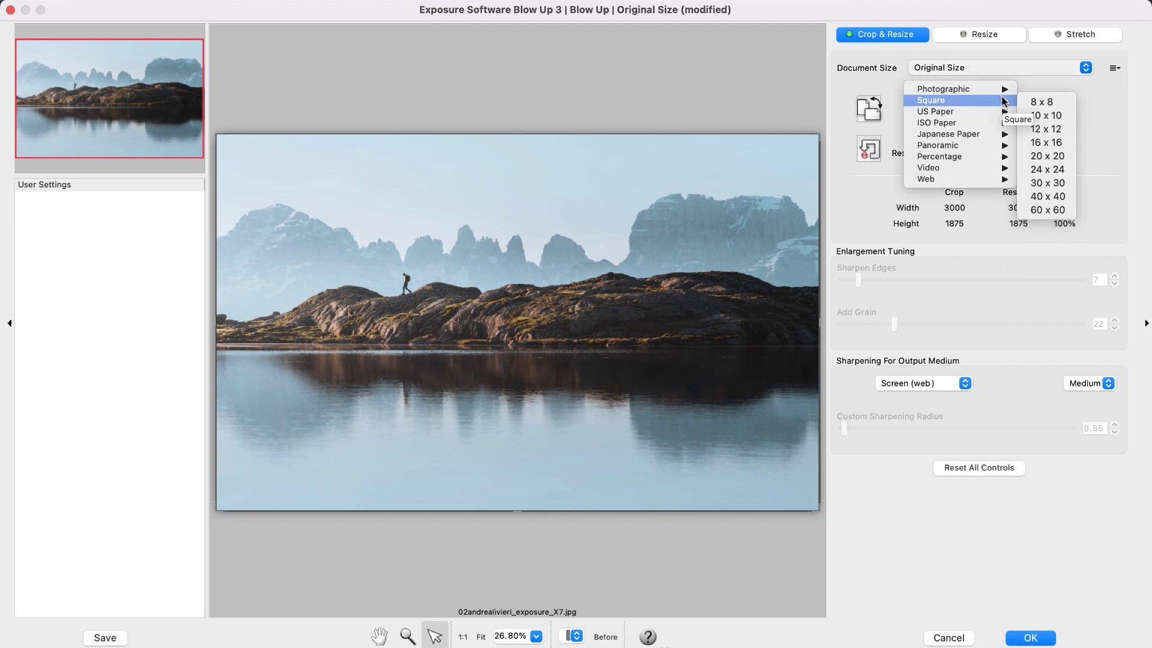
left_click(1044, 115)
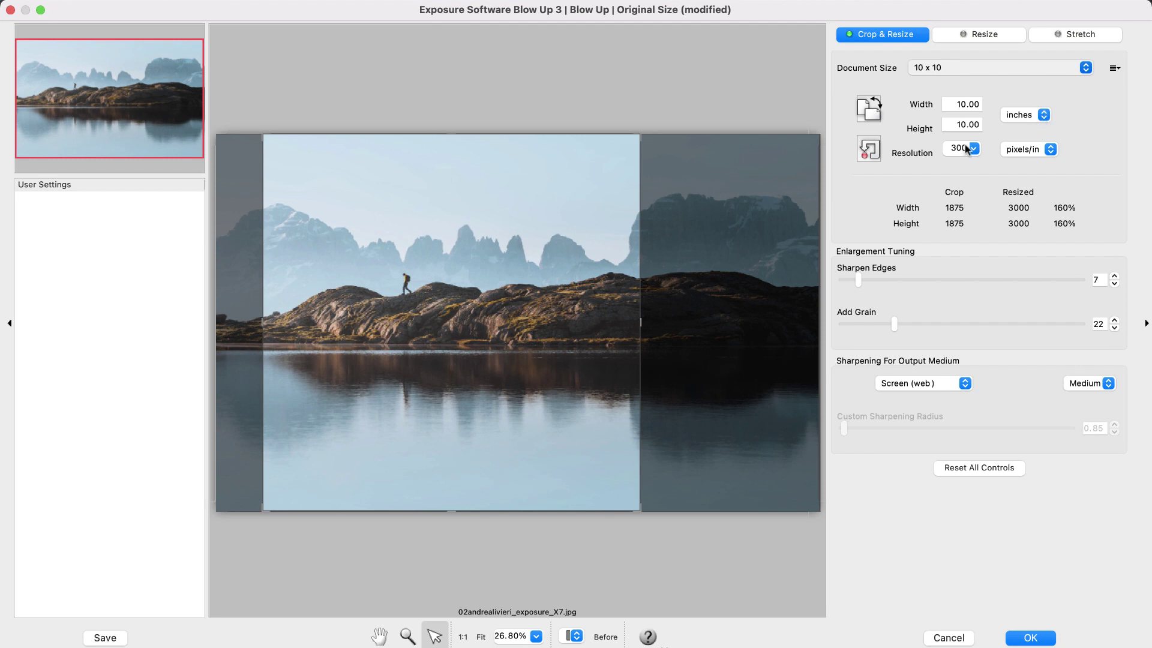
left_click_drag(572, 276, 549, 270)
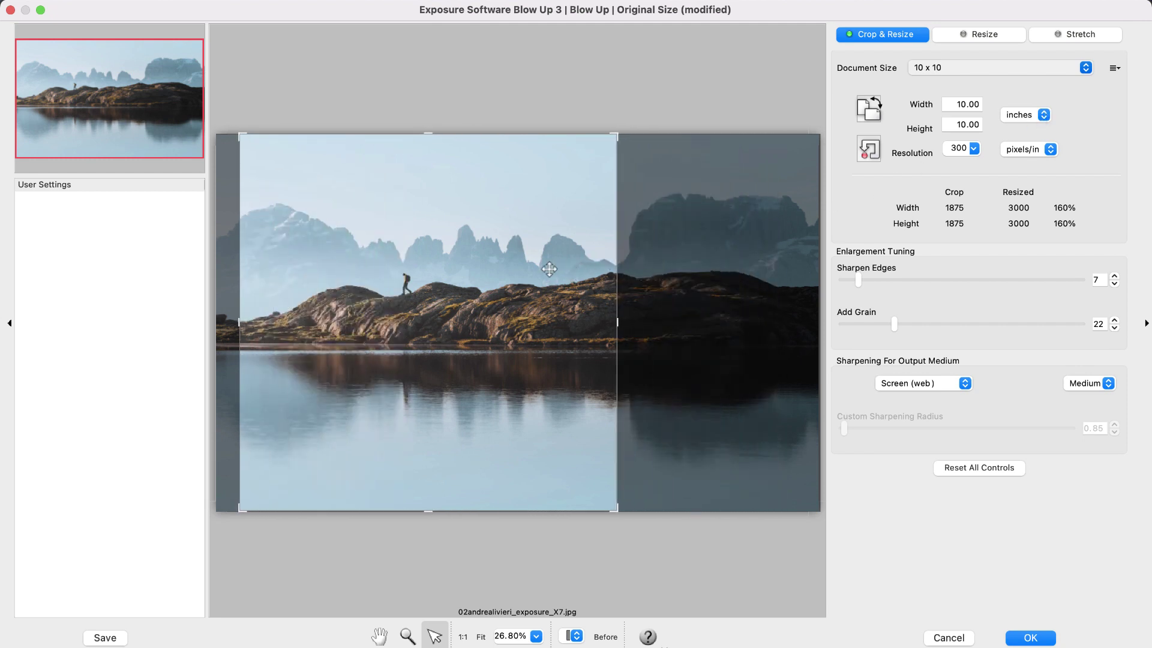
Preview a proportional resize to the 11 x 14 photographic size.
left_click(948, 32)
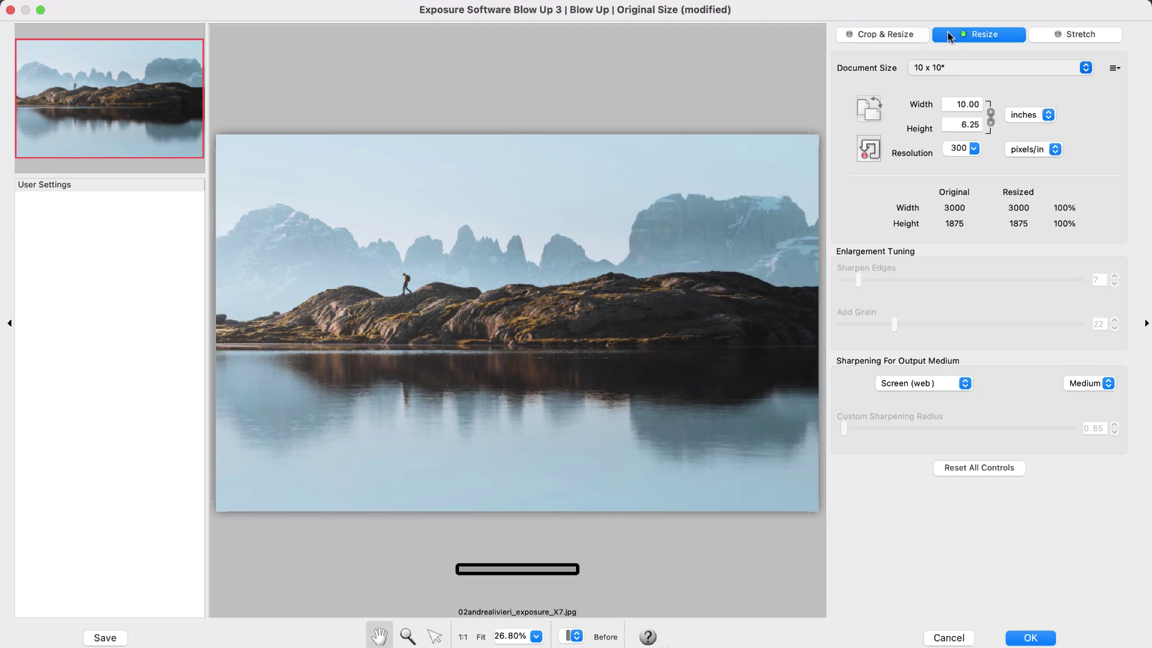
left_click(986, 67)
mouse_move(960, 109)
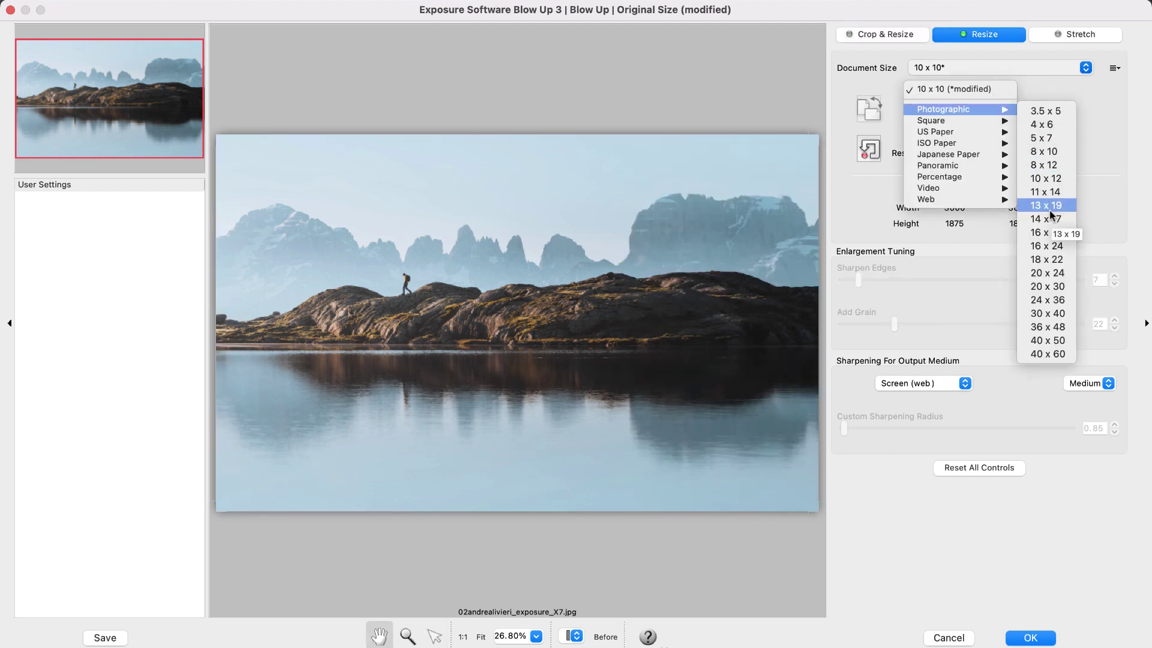
left_click(1046, 191)
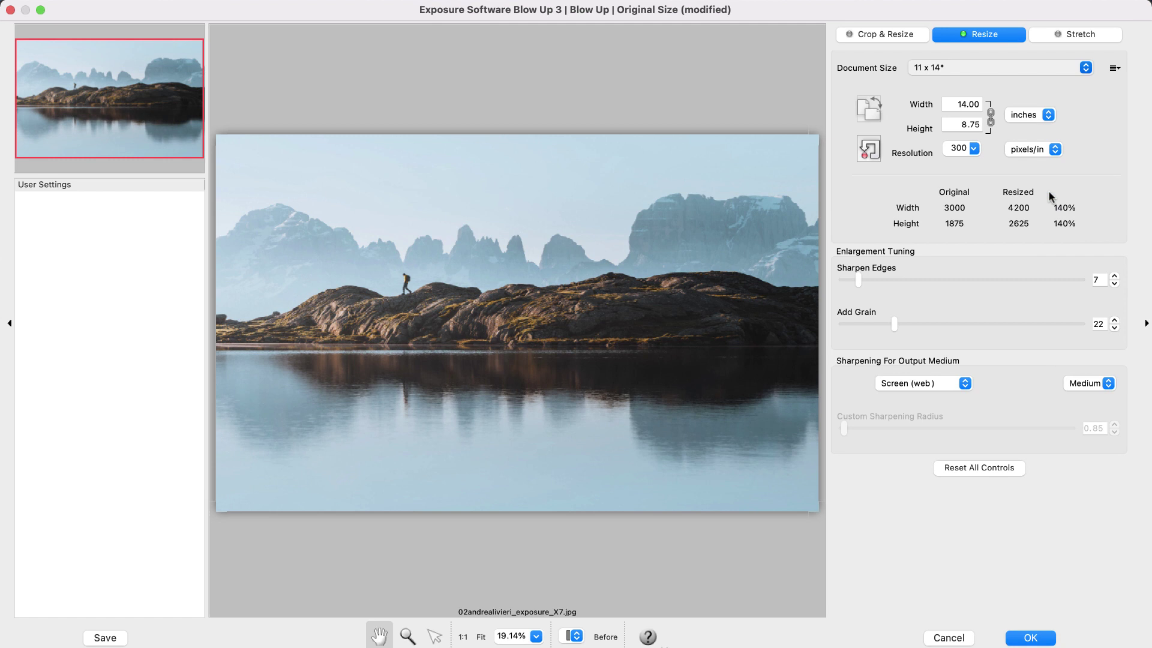
Stretch the image to 3.5 x 5, then return to Crop & Resize at that size.
left_click(1067, 35)
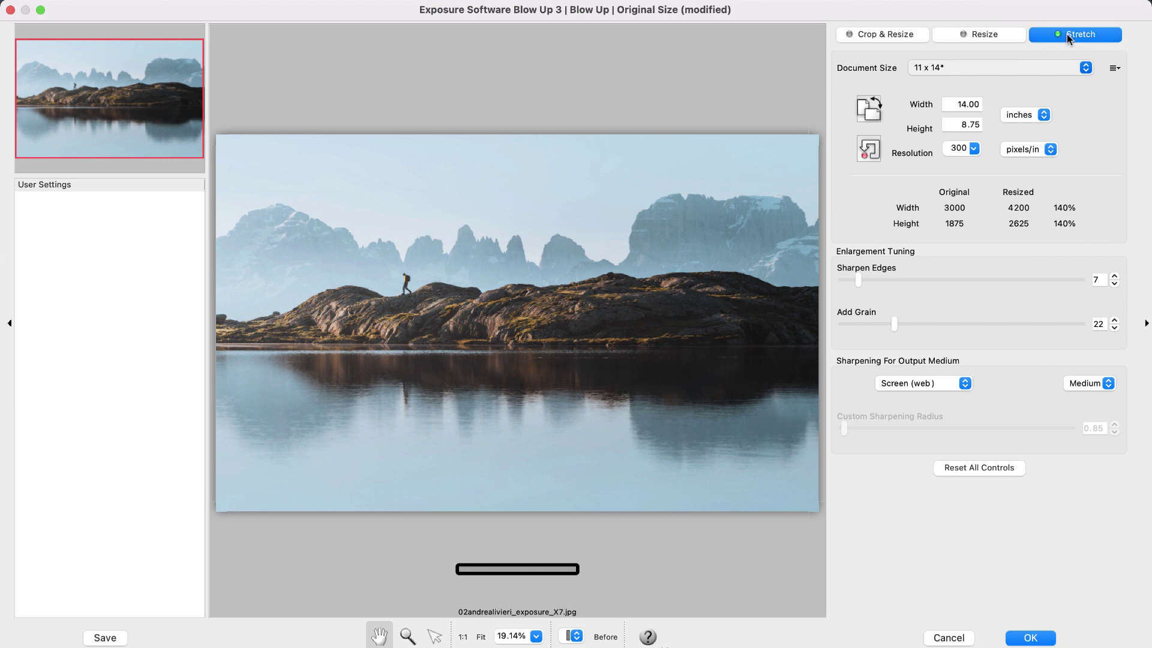
left_click(1051, 66)
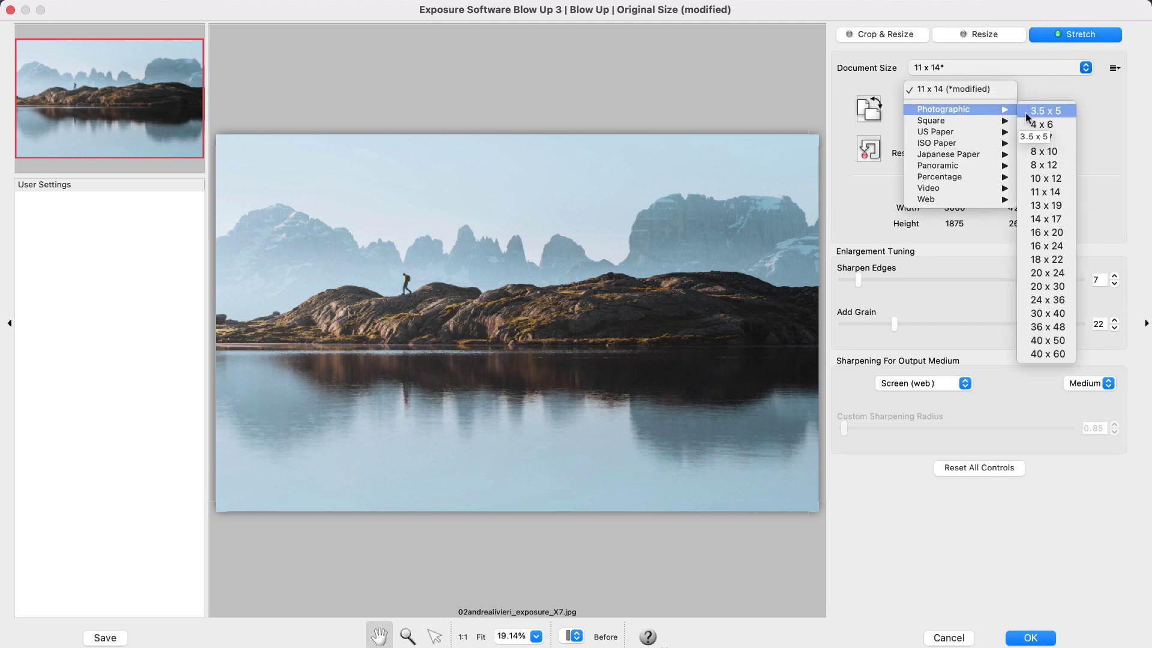
left_click(1025, 113)
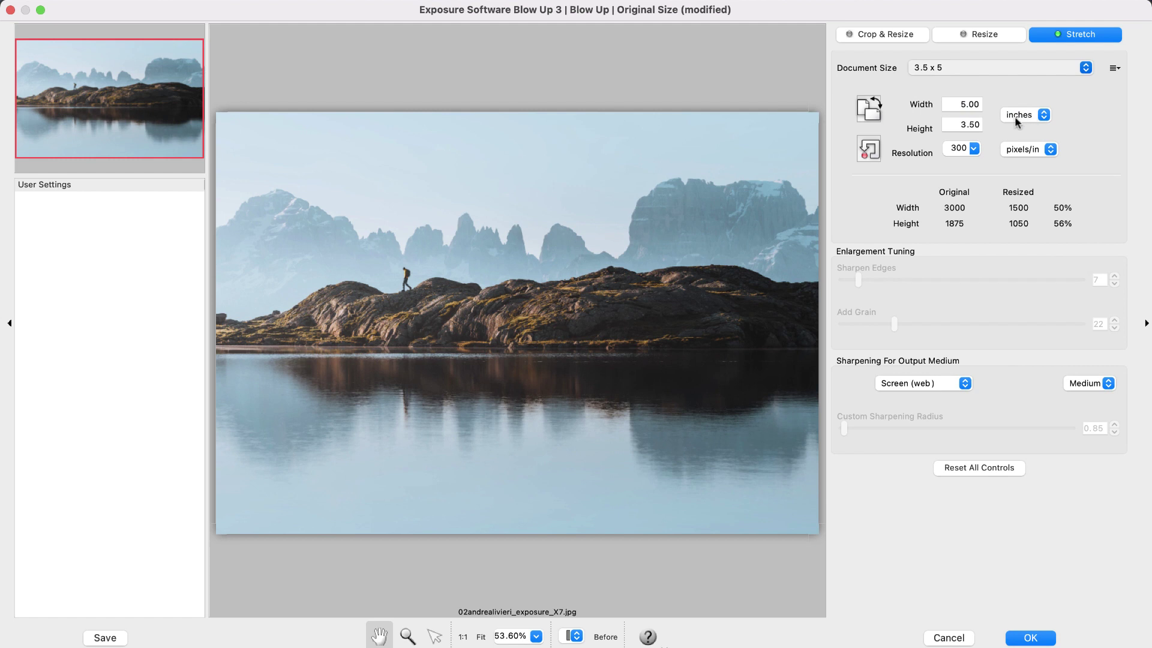
left_click(918, 35)
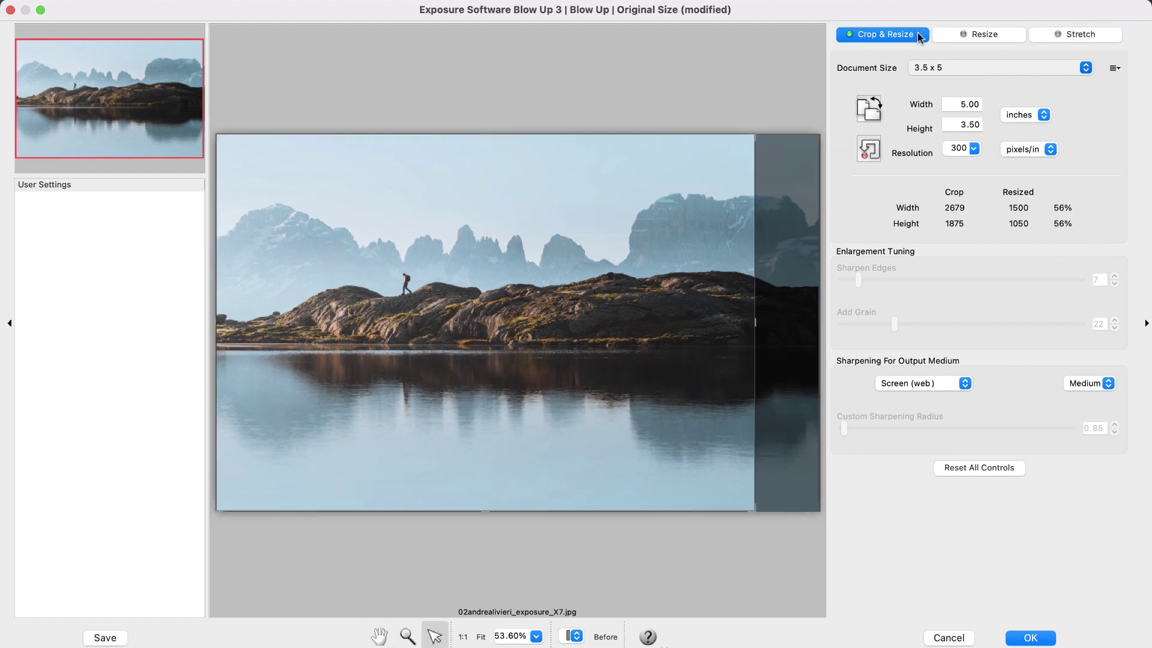
Crop to 11 x 14 photographic size, framing the right side of the photo.
left_click(936, 70)
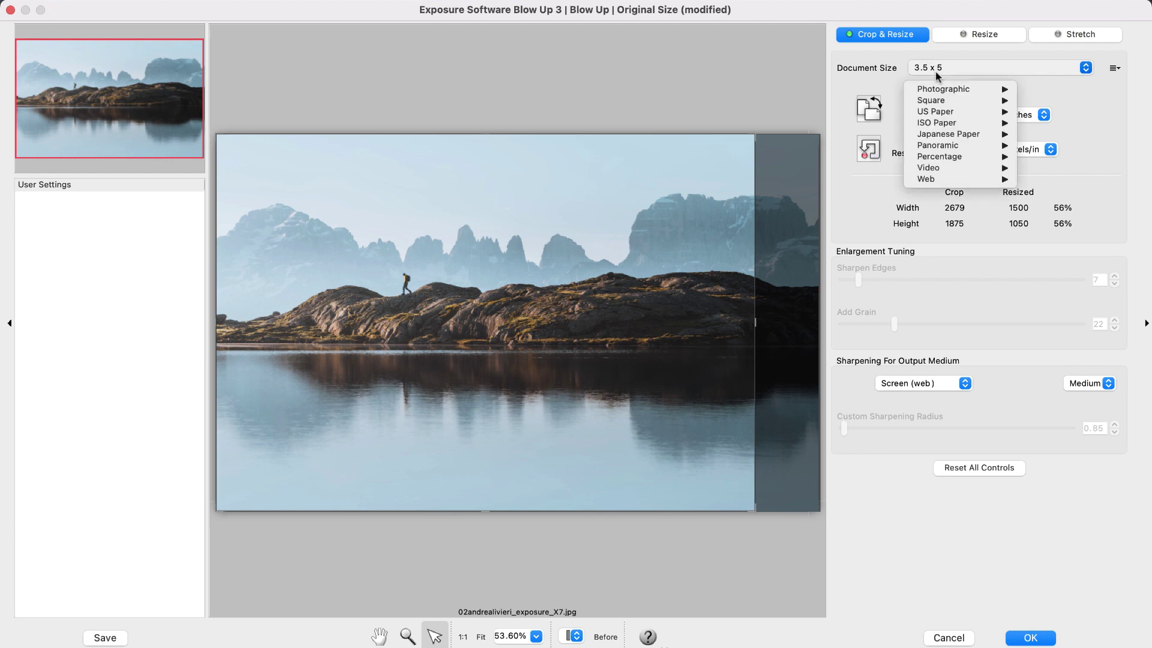
mouse_move(959, 90)
left_click(1044, 172)
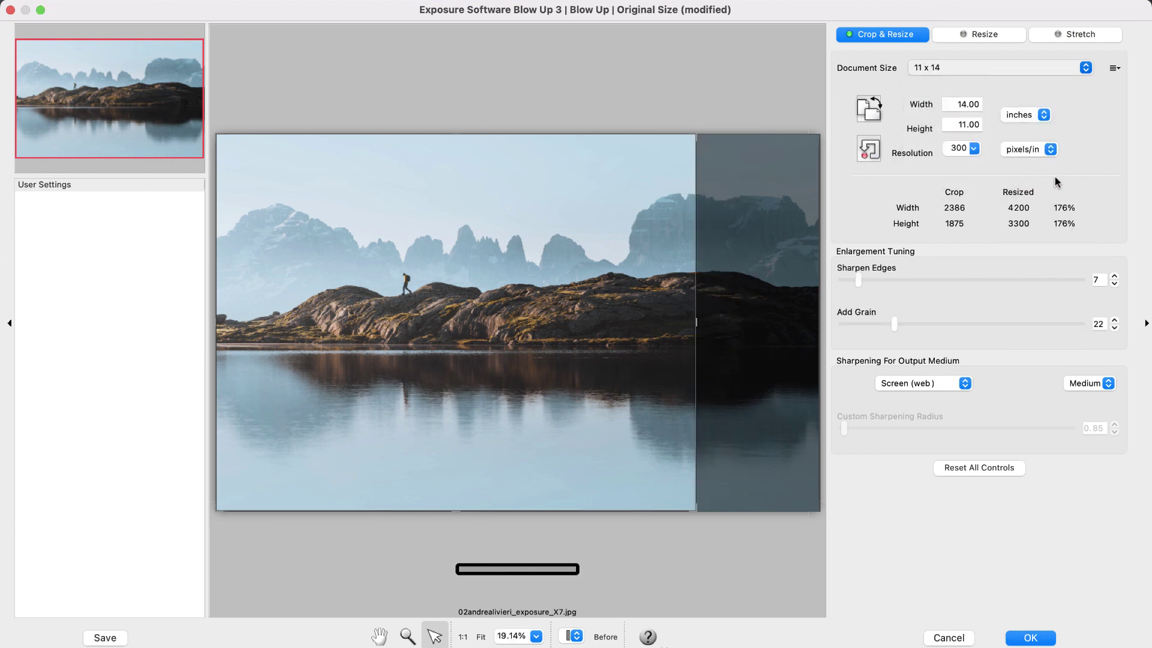
left_click_drag(597, 378, 704, 368)
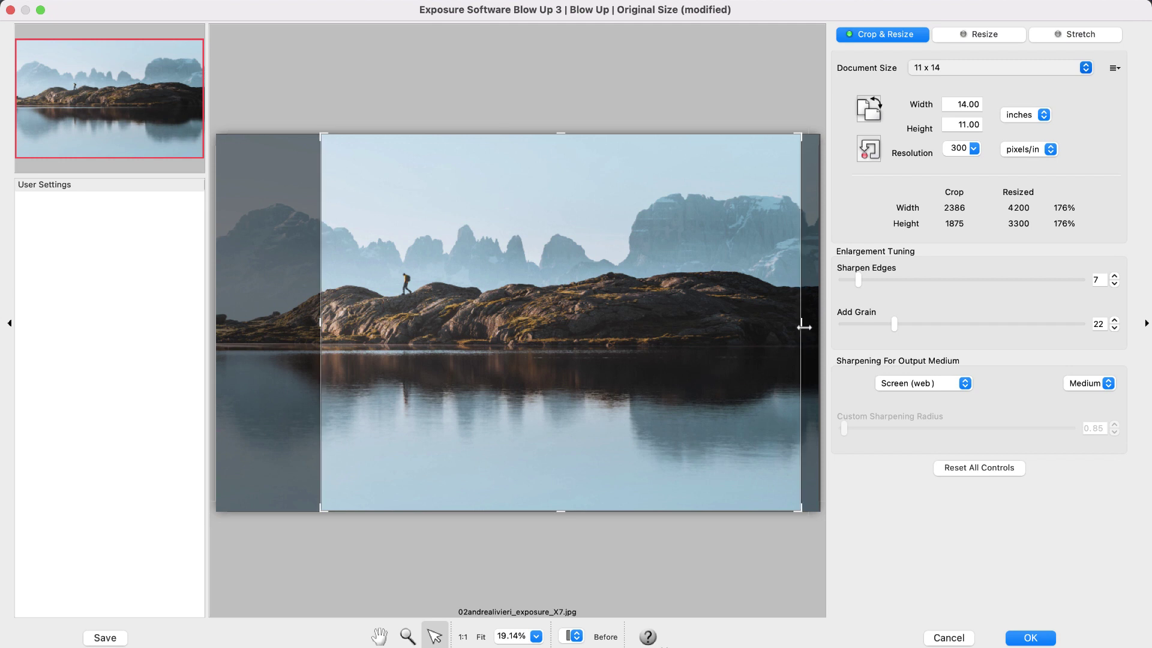
Try Sharpen Edges 11, more grain and Inkjet Luster sharpening, then reset all controls to defaults.
left_click_drag(858, 280, 868, 283)
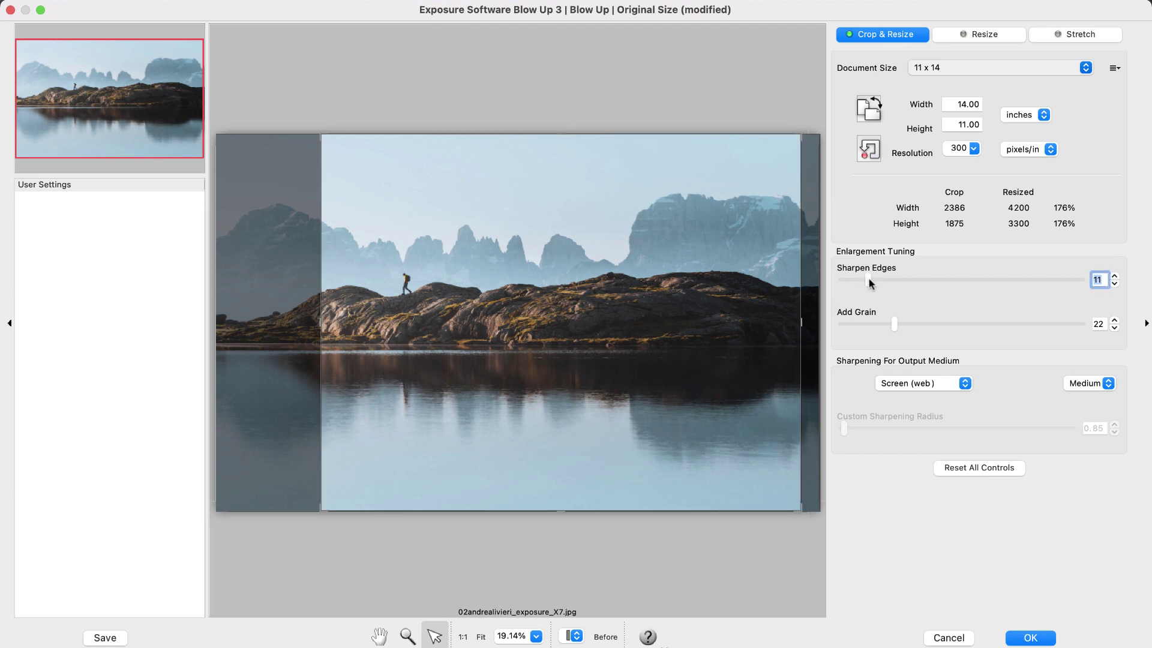
left_click_drag(895, 324, 897, 328)
left_click(926, 384)
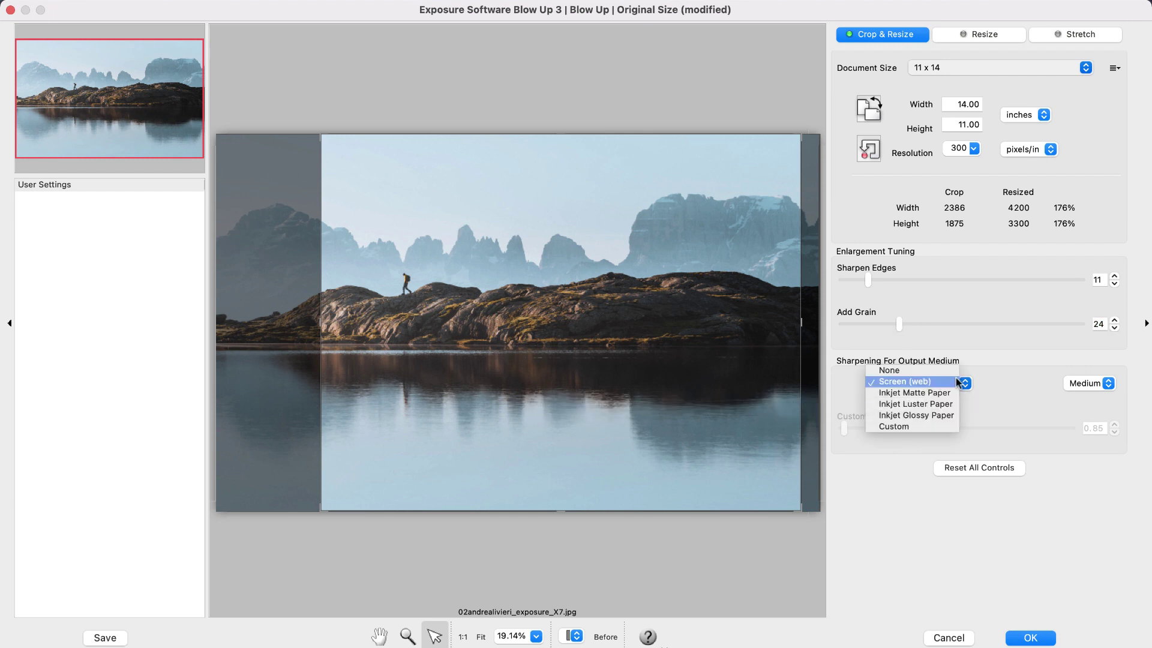
left_click(941, 403)
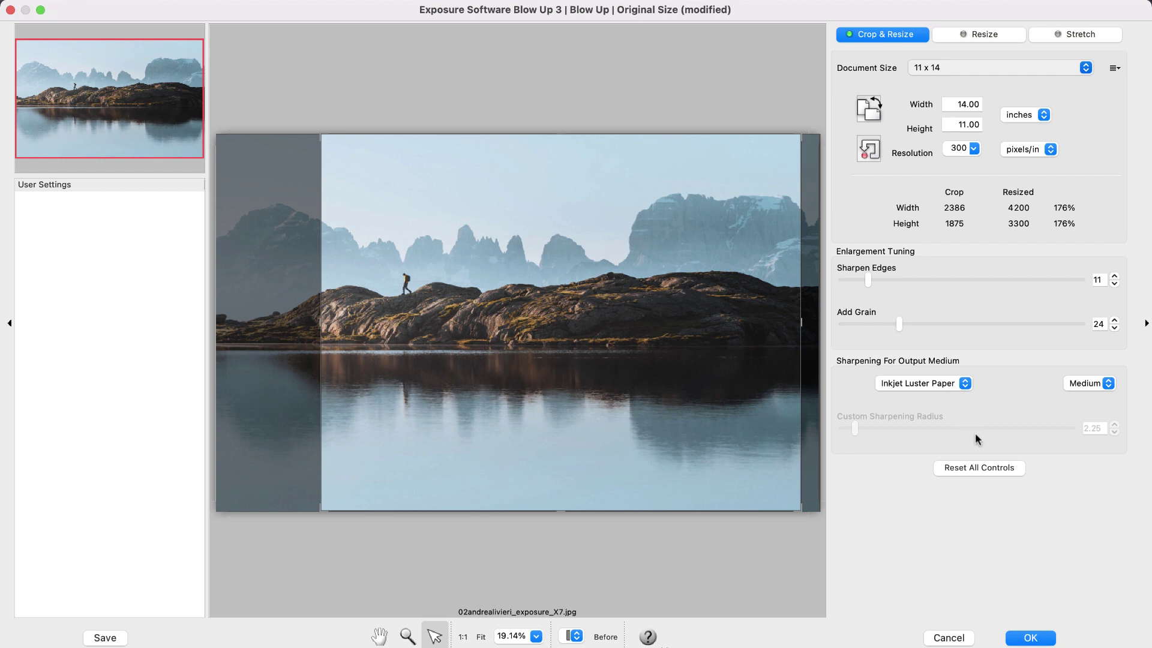
left_click(997, 473)
left_click(657, 642)
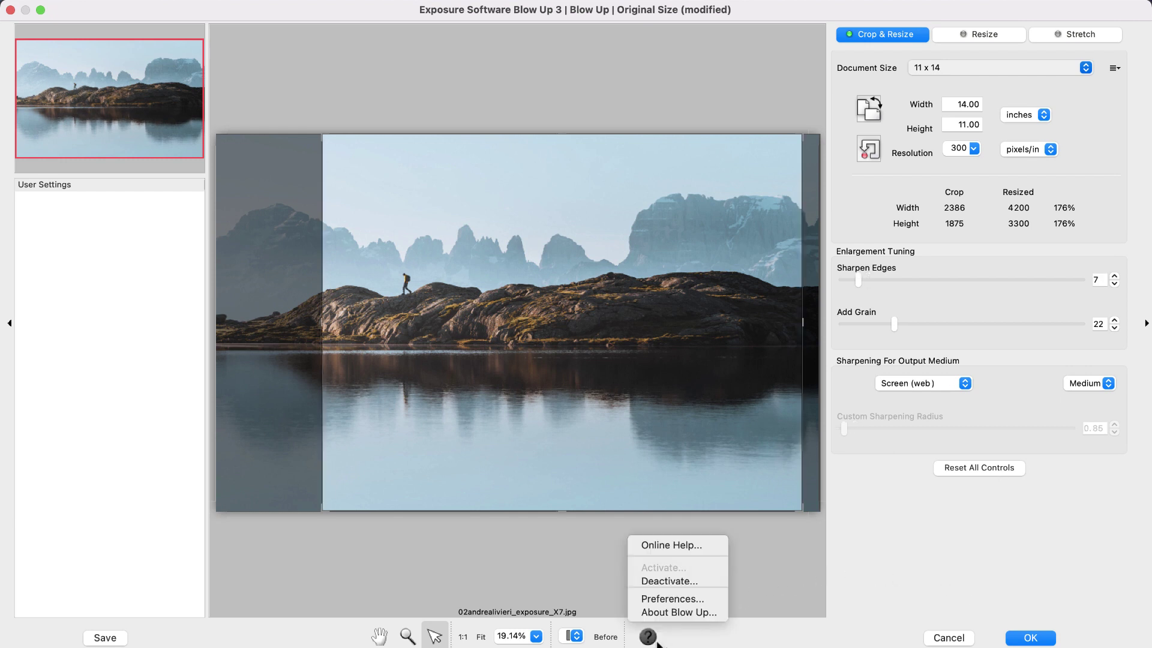
left_click(671, 598)
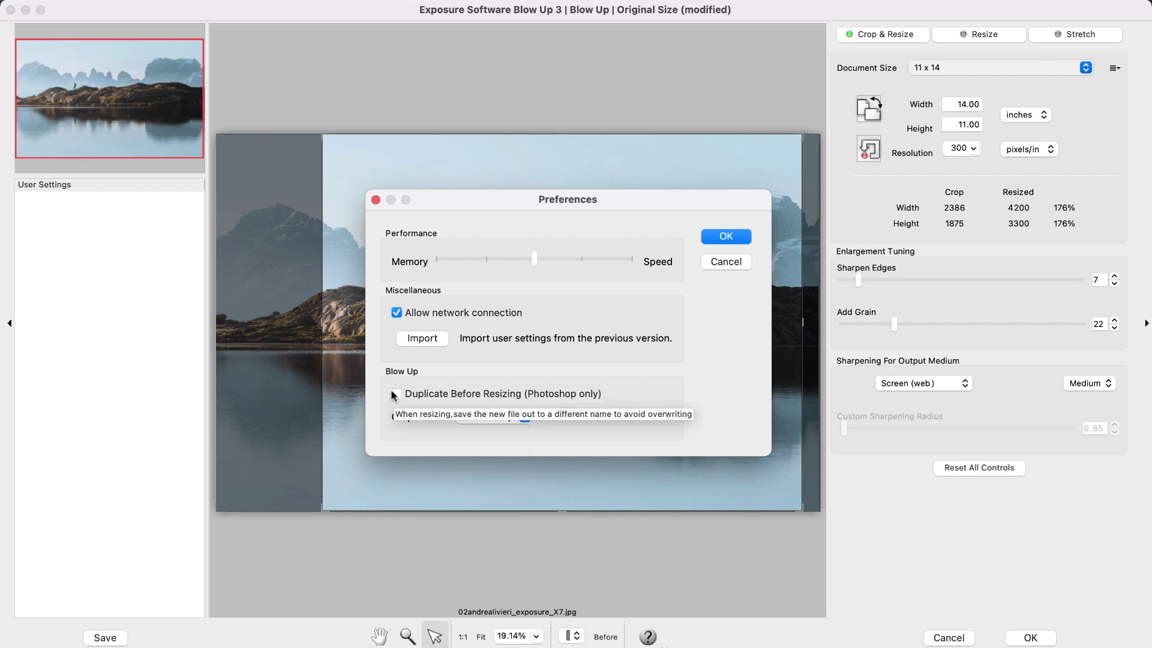
left_click(375, 200)
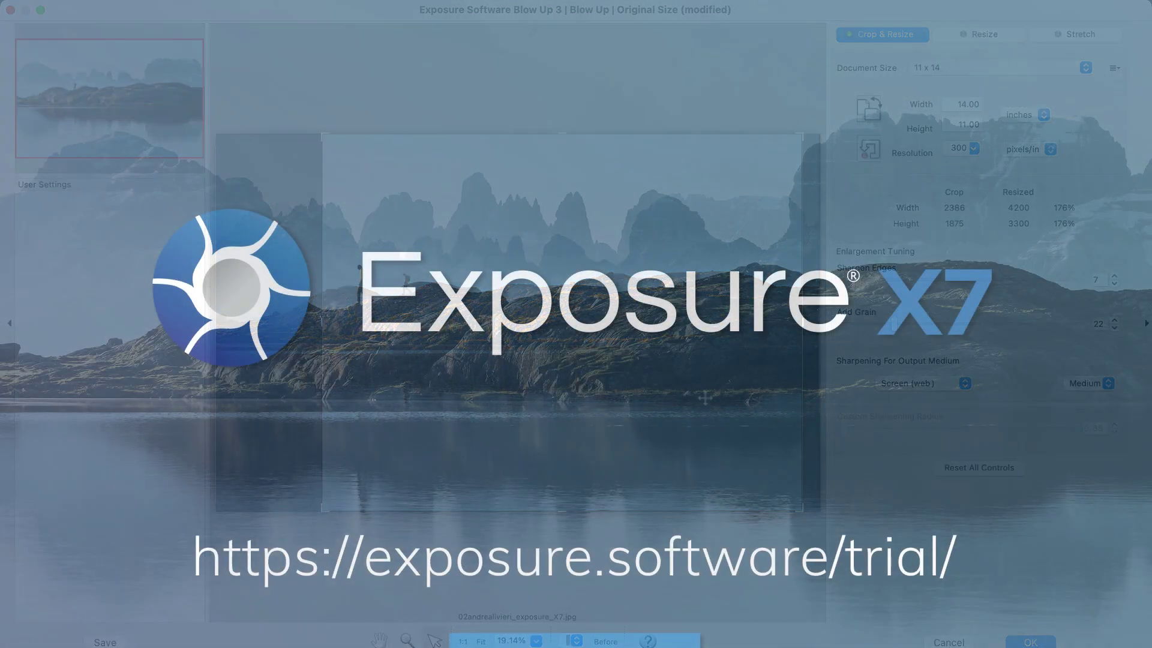